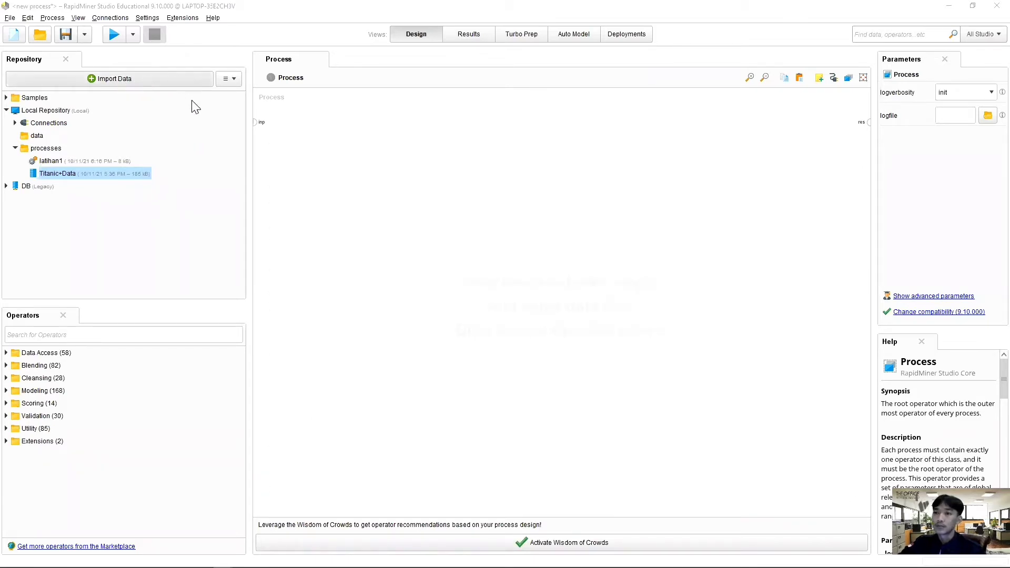
Step: Start a data import from the computer and choose the Supermarket Transactions Excel file in Semester 3 > Big Data & Data Analytics > PERTEMUAN 3 > VIDIO DATASET
click(169, 84)
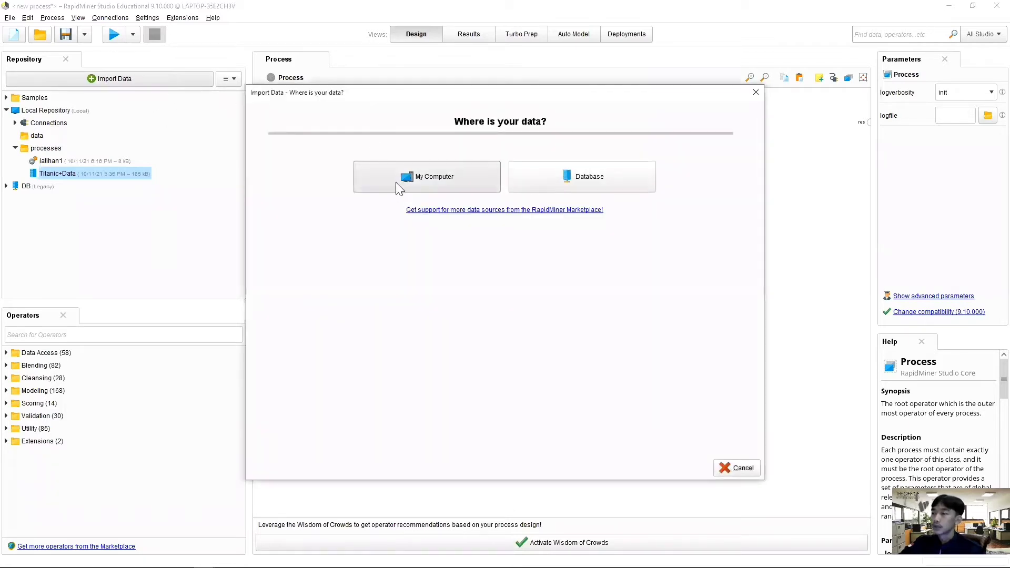
click(398, 188)
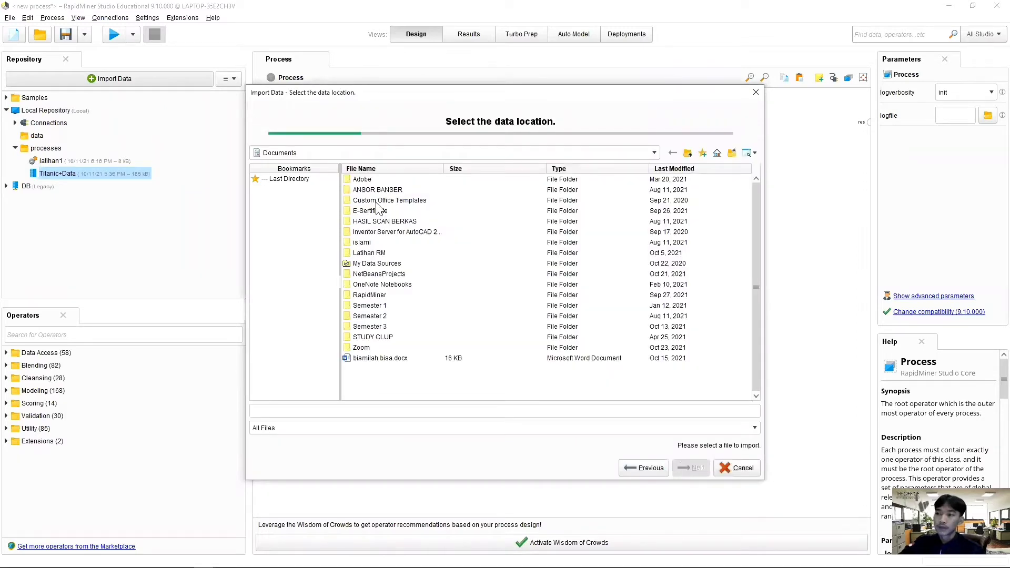
double_click(376, 325)
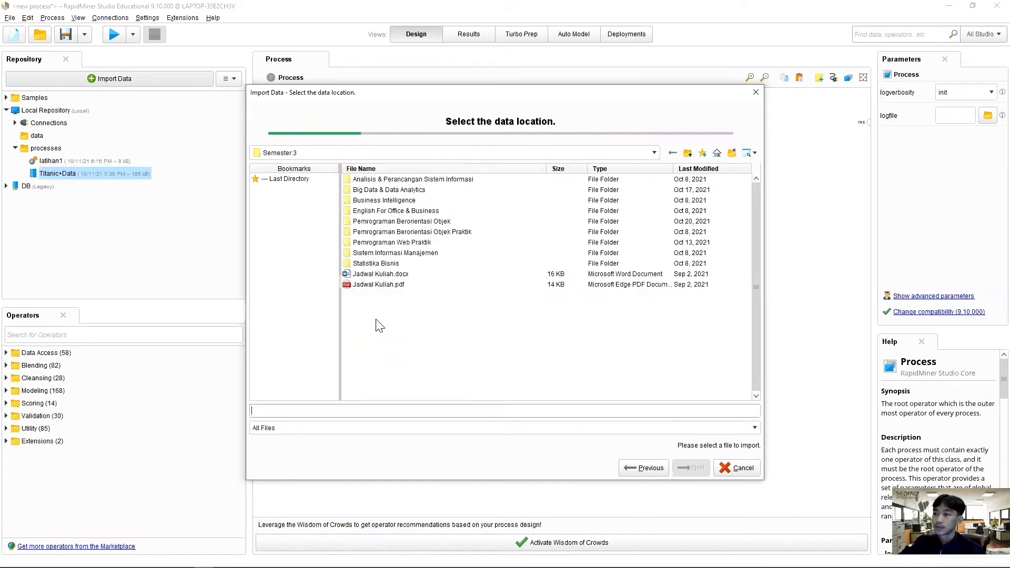
double_click(385, 192)
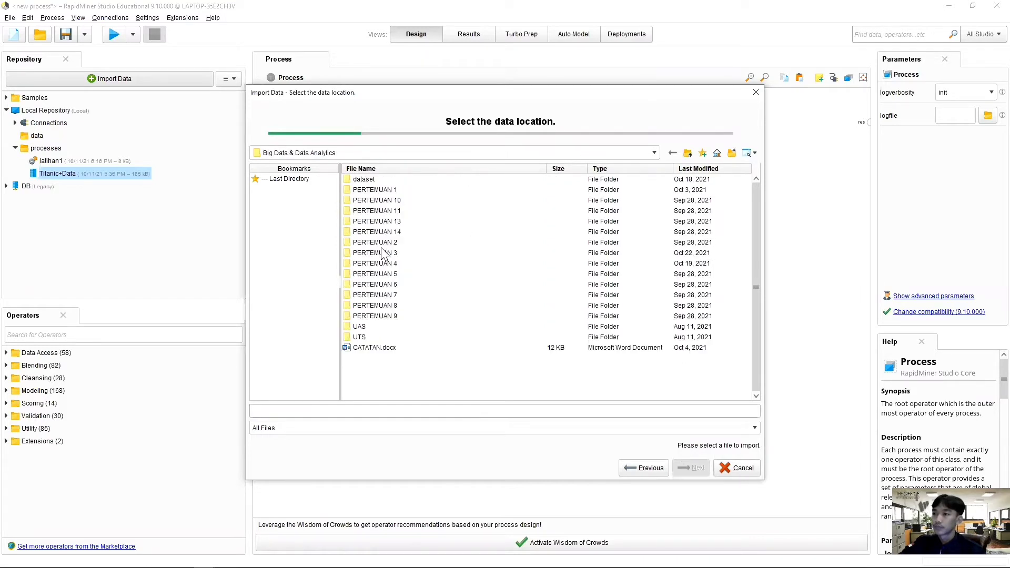
click(382, 254)
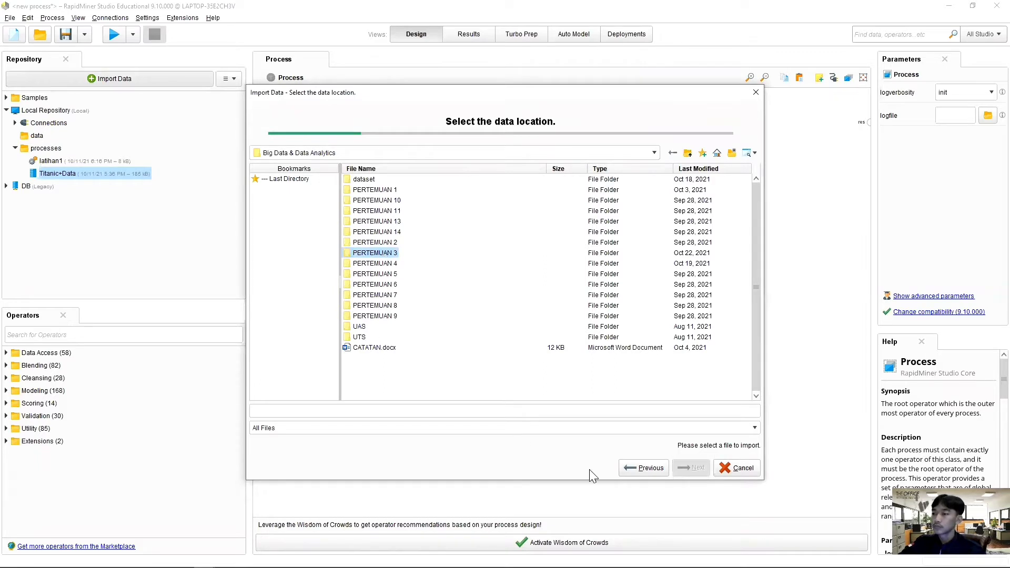
double_click(393, 254)
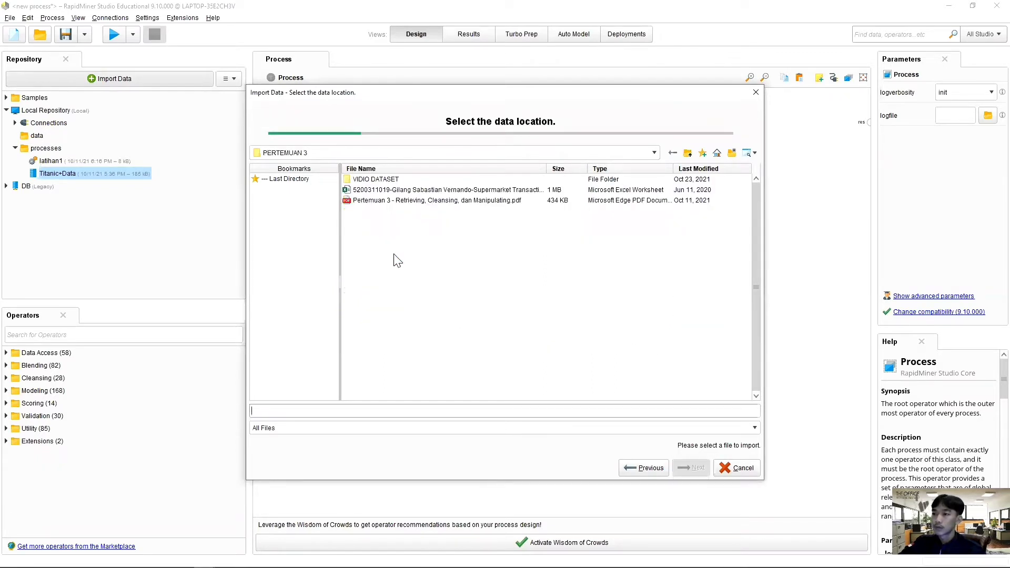
double_click(398, 181)
click(428, 182)
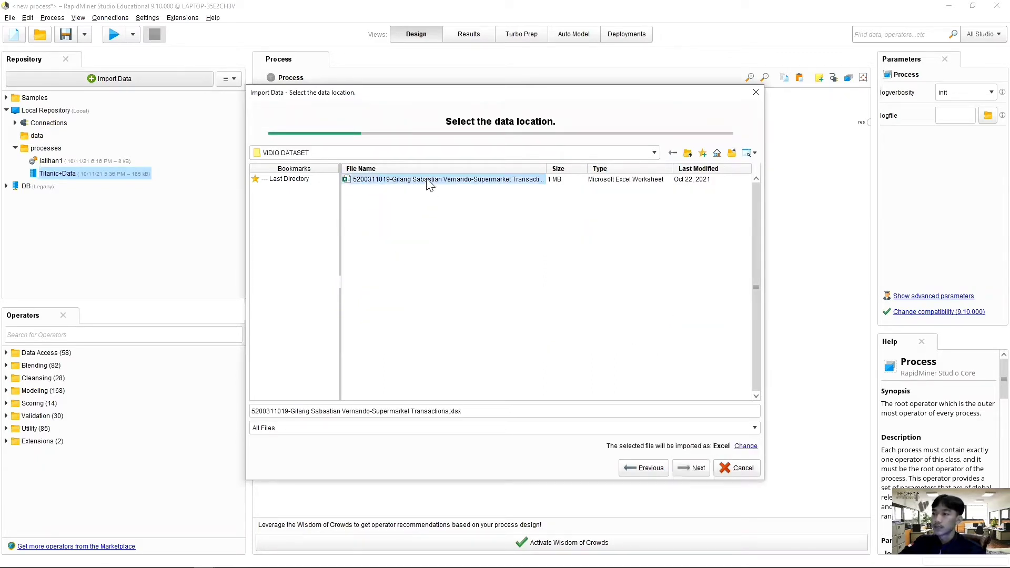
click(686, 468)
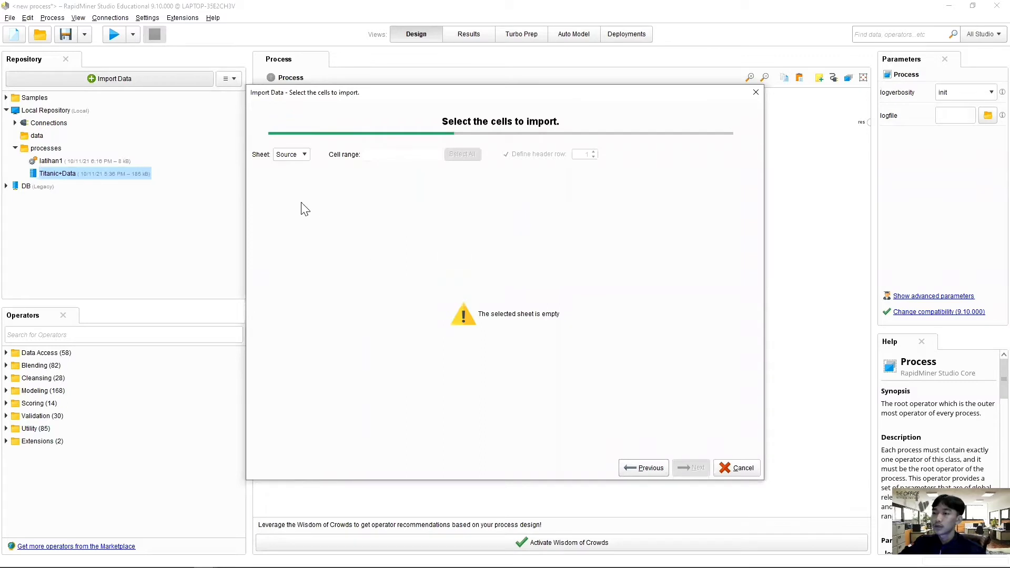
Step: Import the Data sheet with the default cell range and column formats, storing it in the Local Repository's data folder
click(305, 155)
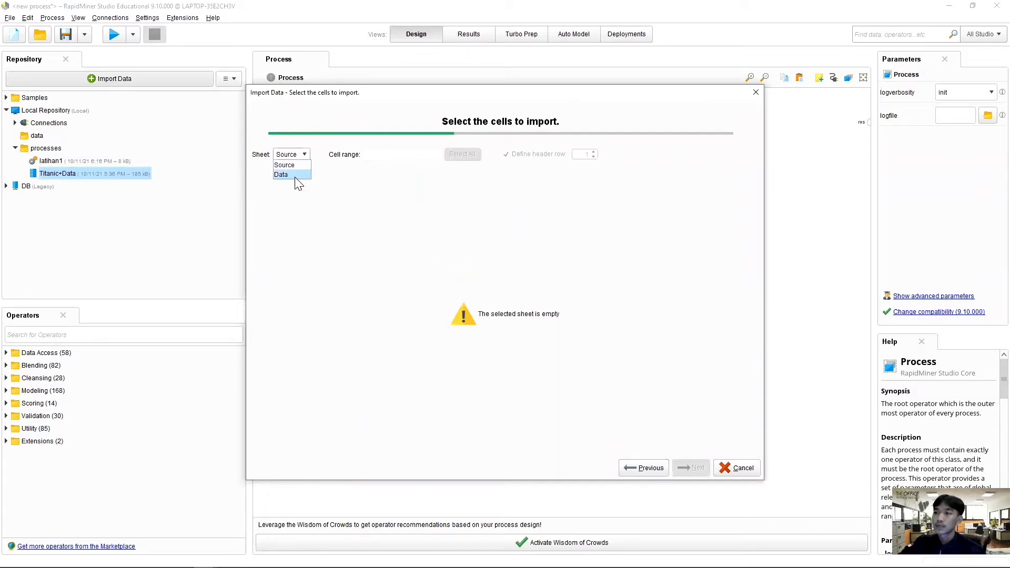
click(296, 175)
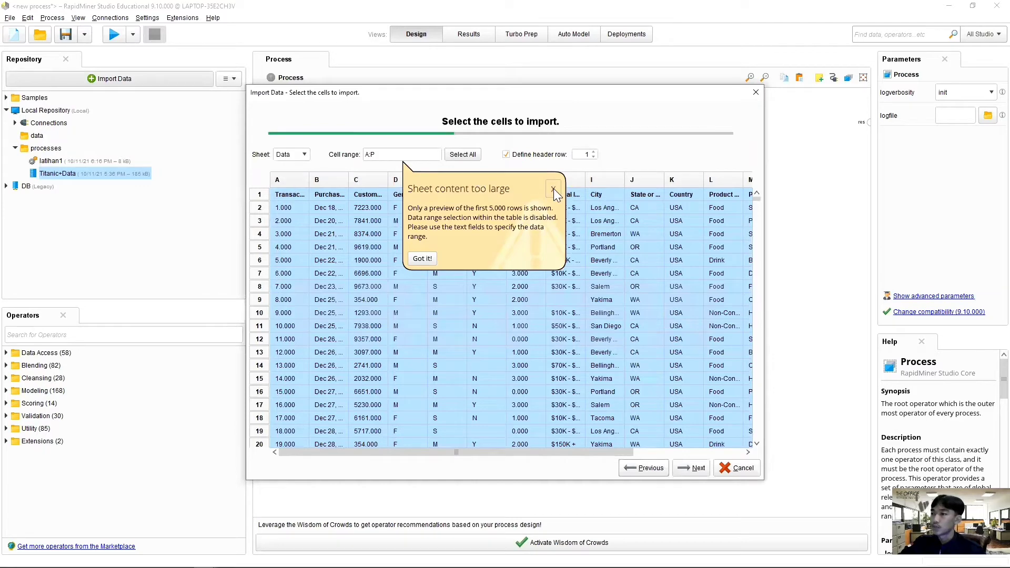
click(701, 469)
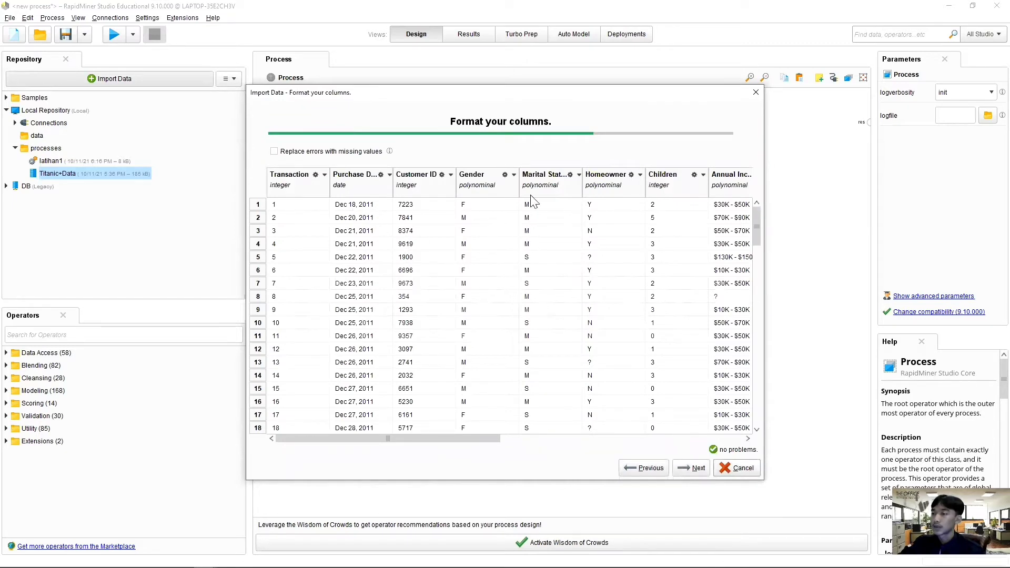
scroll(563, 252, down, 2)
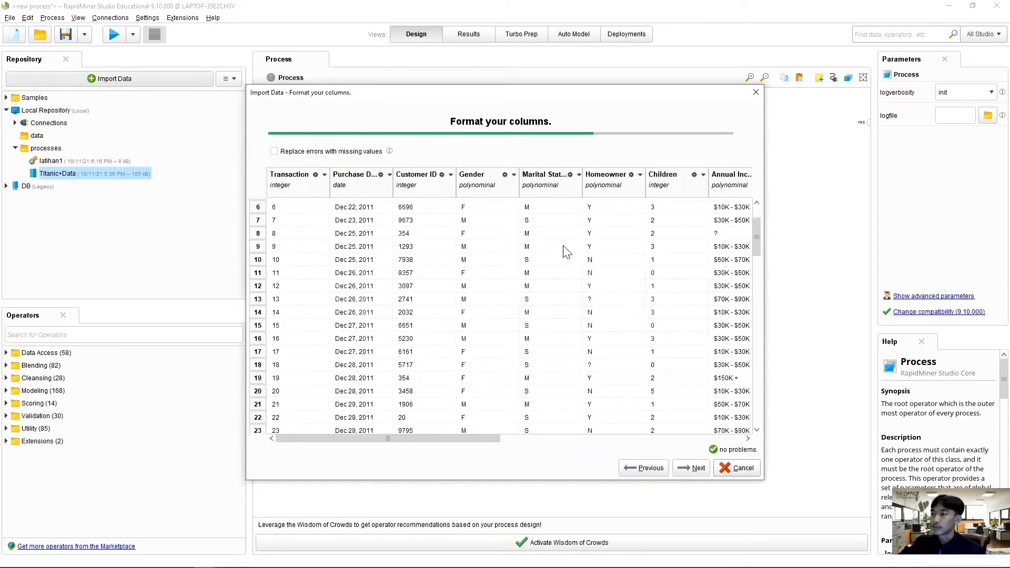
click(692, 467)
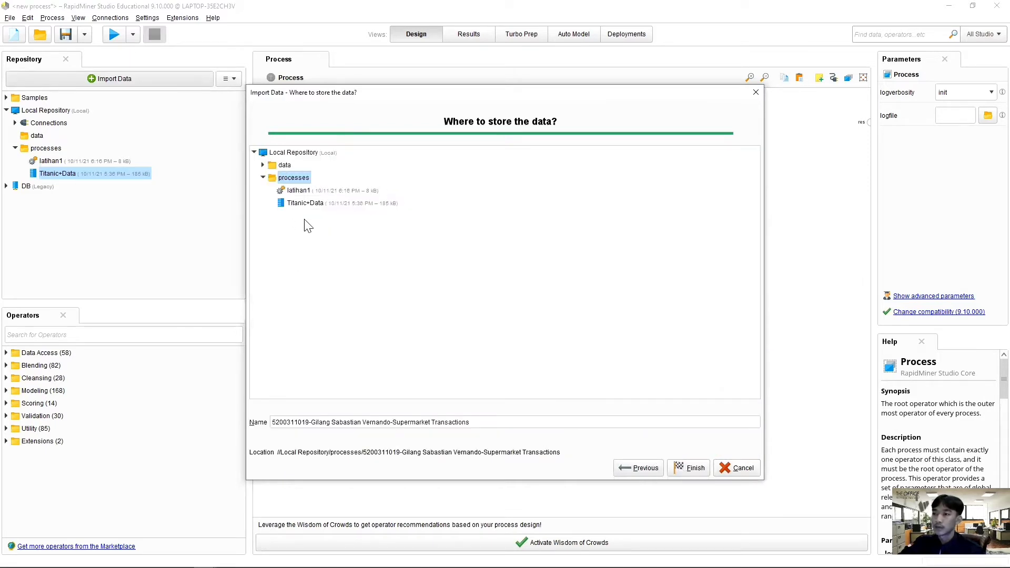
click(283, 165)
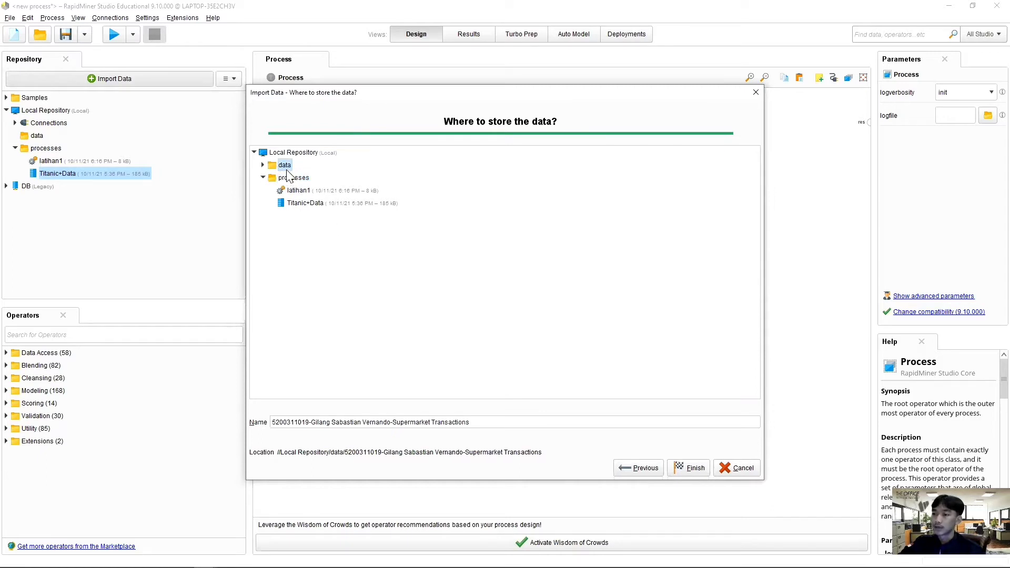
click(677, 470)
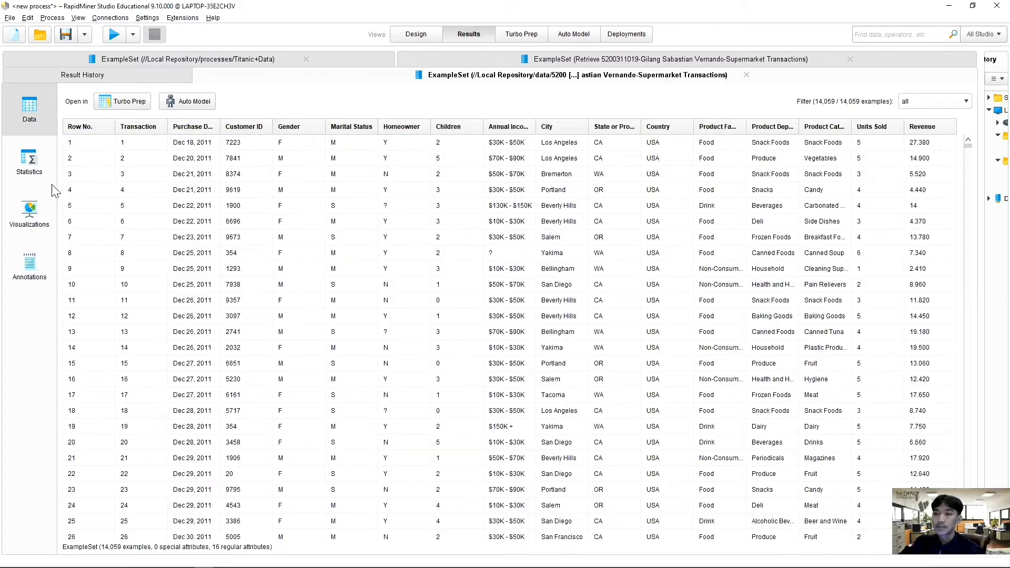
Step: Examine the imported dataset's statistics for attributes with missing values
click(35, 164)
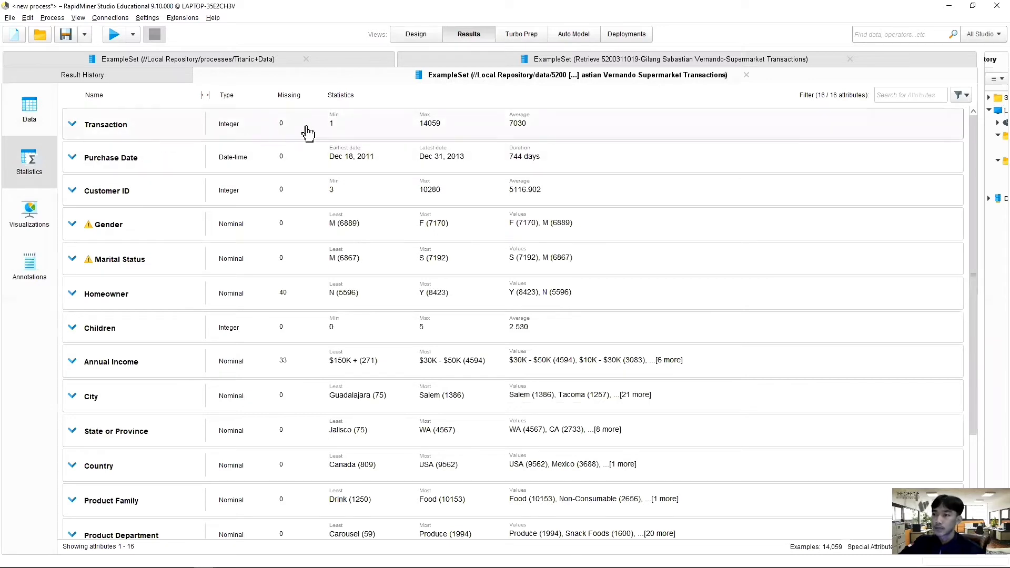
scroll(289, 163, down, 2)
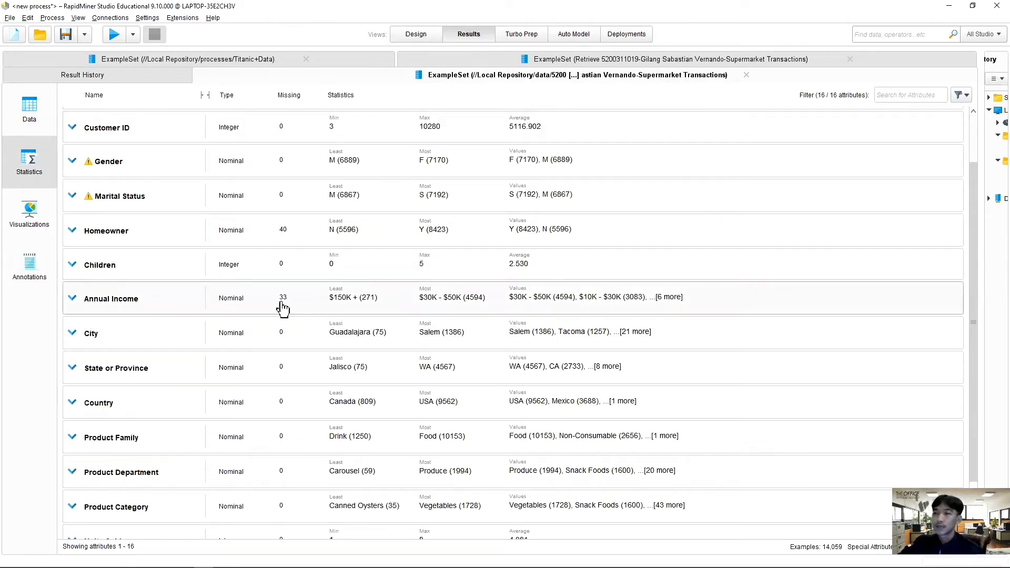
scroll(274, 310, down, 1)
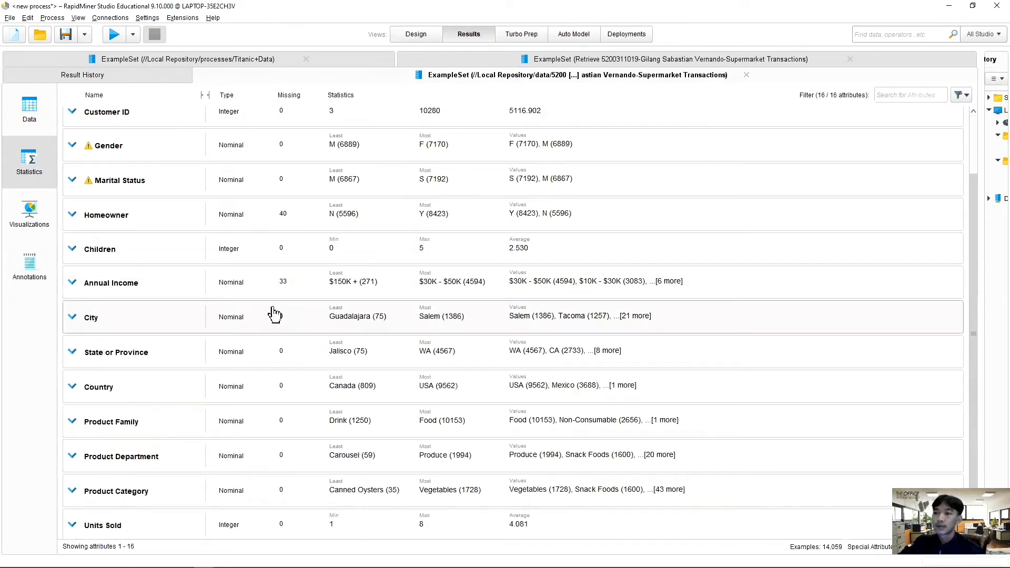
Step: Return to the process design, search the operators for "cleansin" and select Replace Missing Values
click(417, 35)
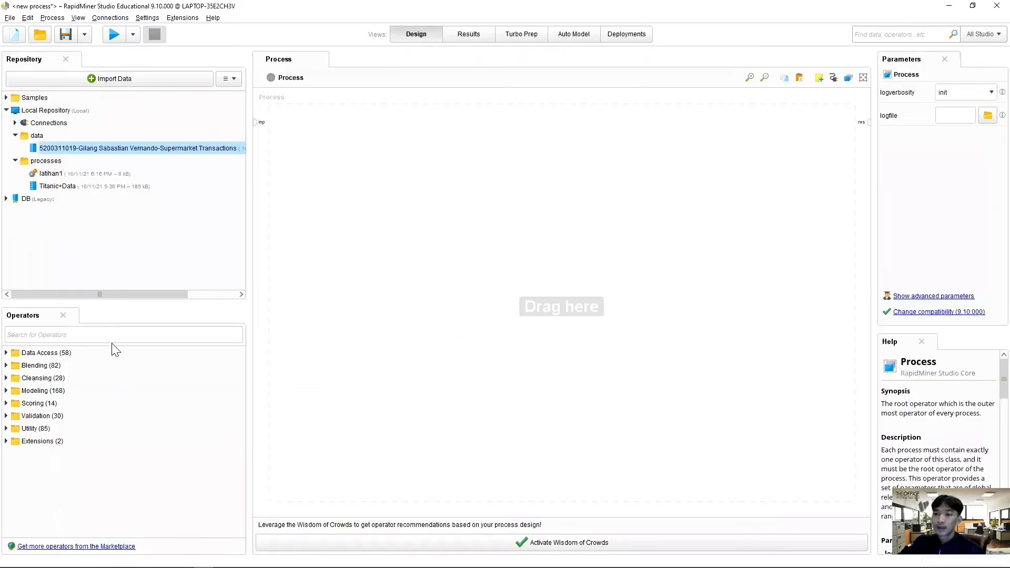
click(110, 337)
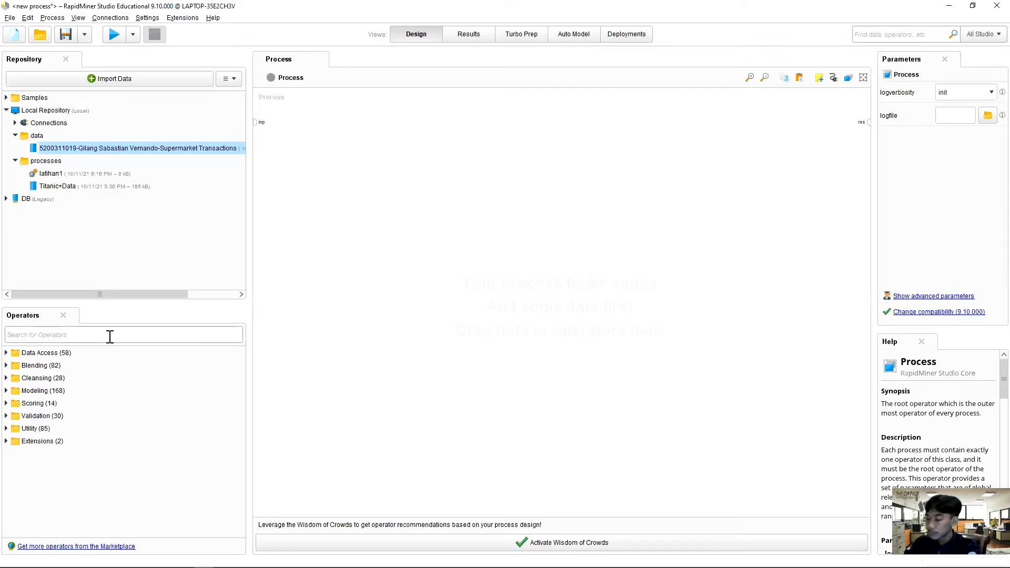
text(cle)
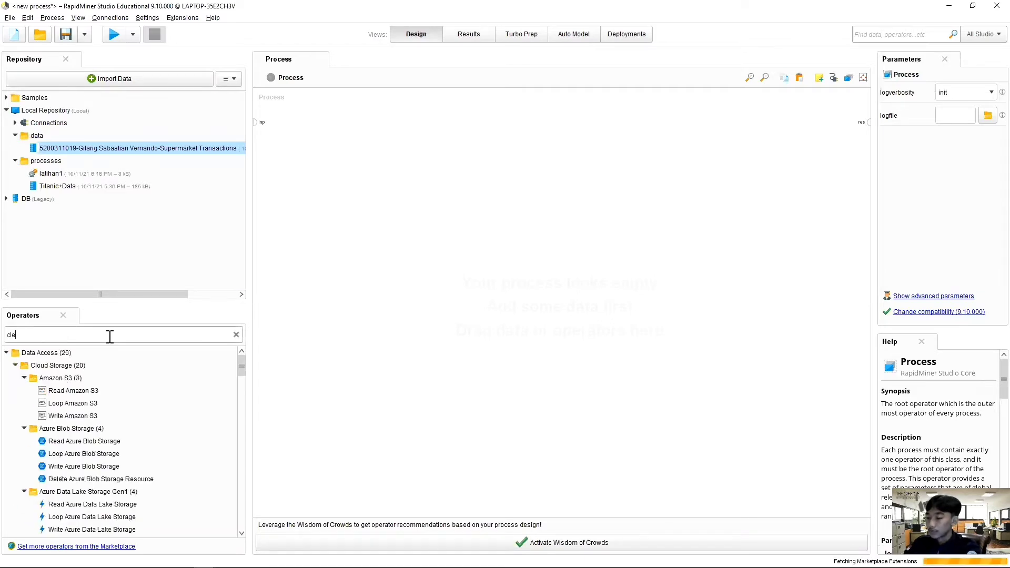
text(ansin)
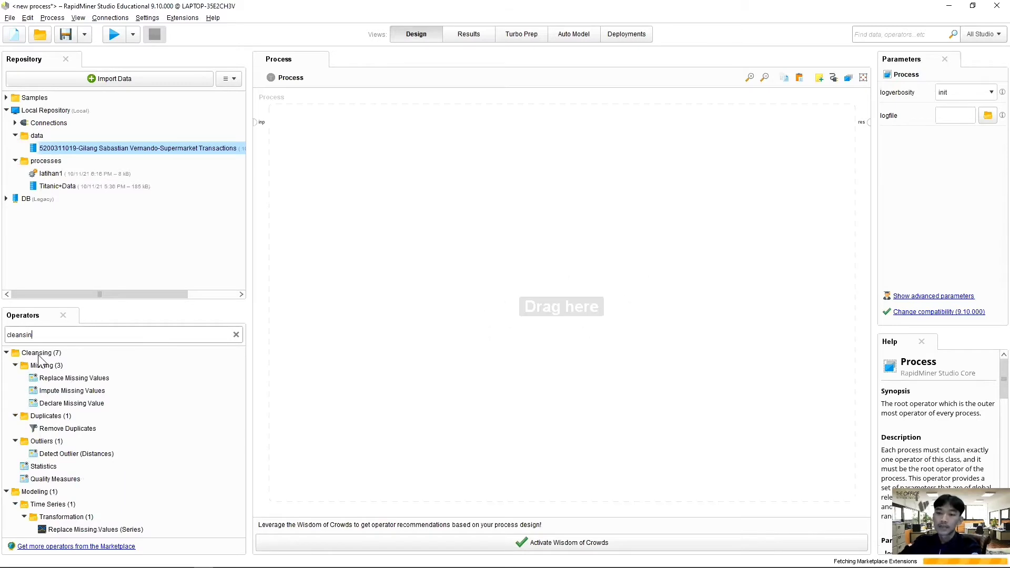
click(53, 381)
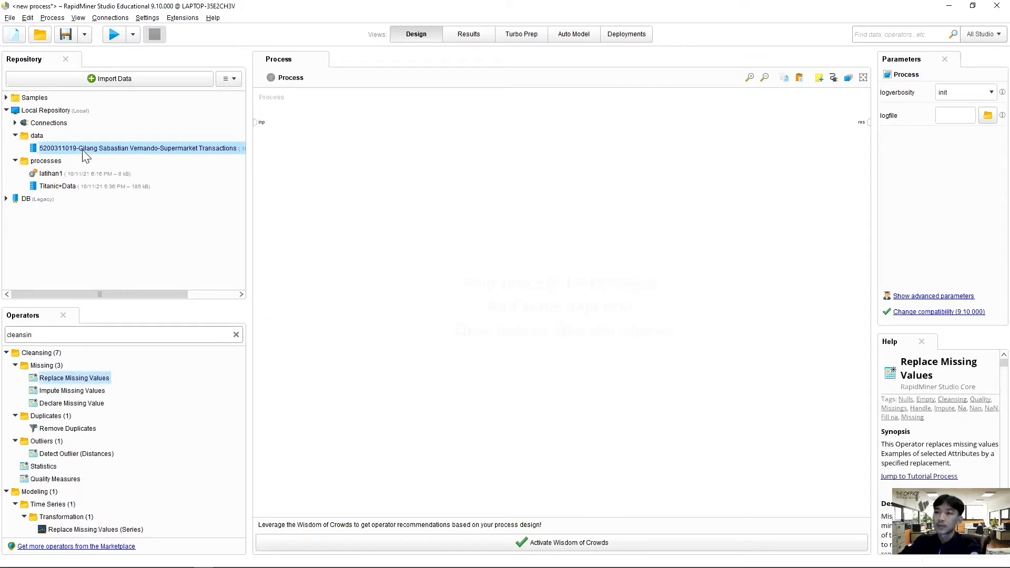
Step: Add the imported Supermarket Transactions dataset to the process and connect its output to the process result port
drag(86, 153, 281, 130)
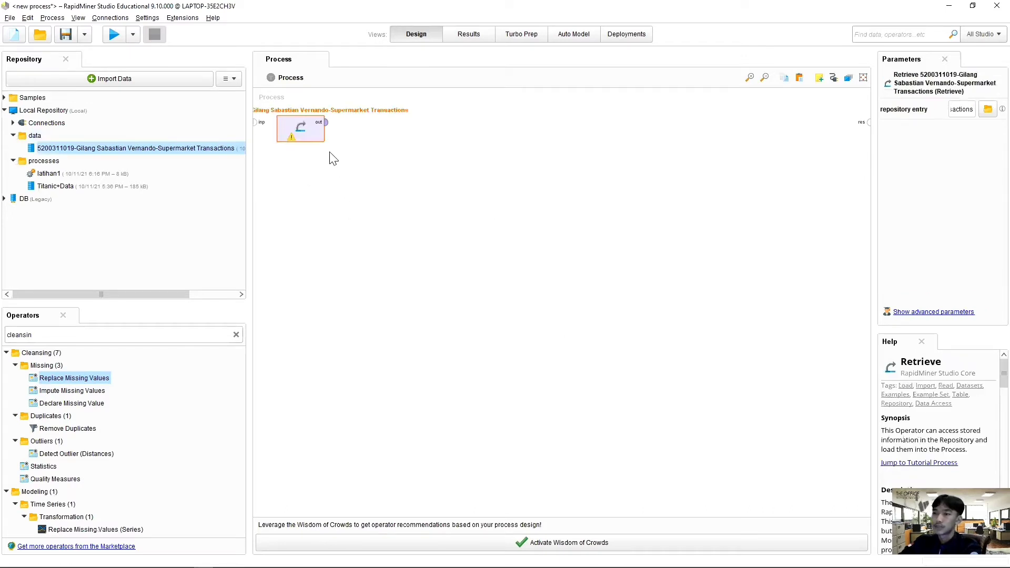
click(326, 122)
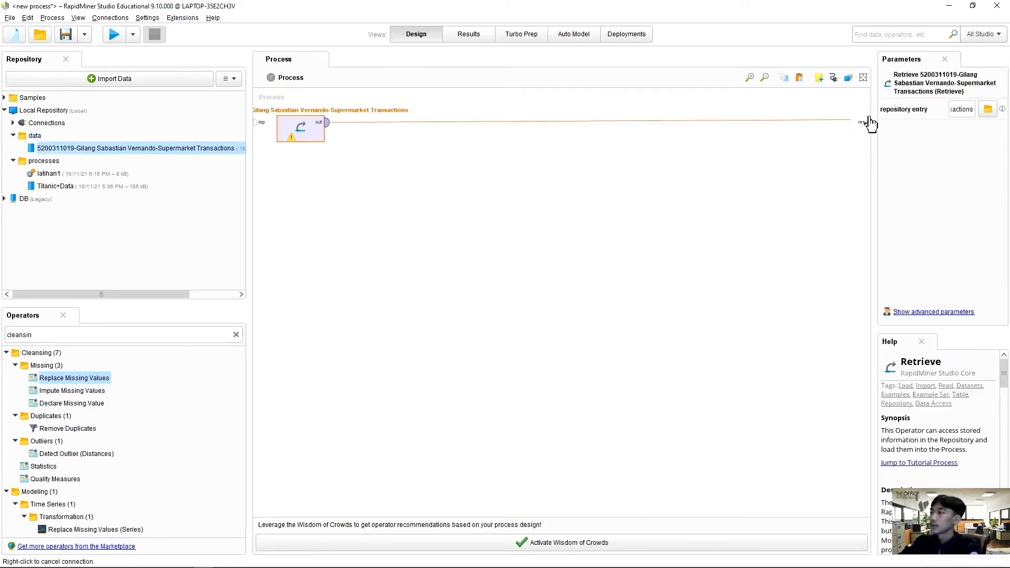
click(868, 122)
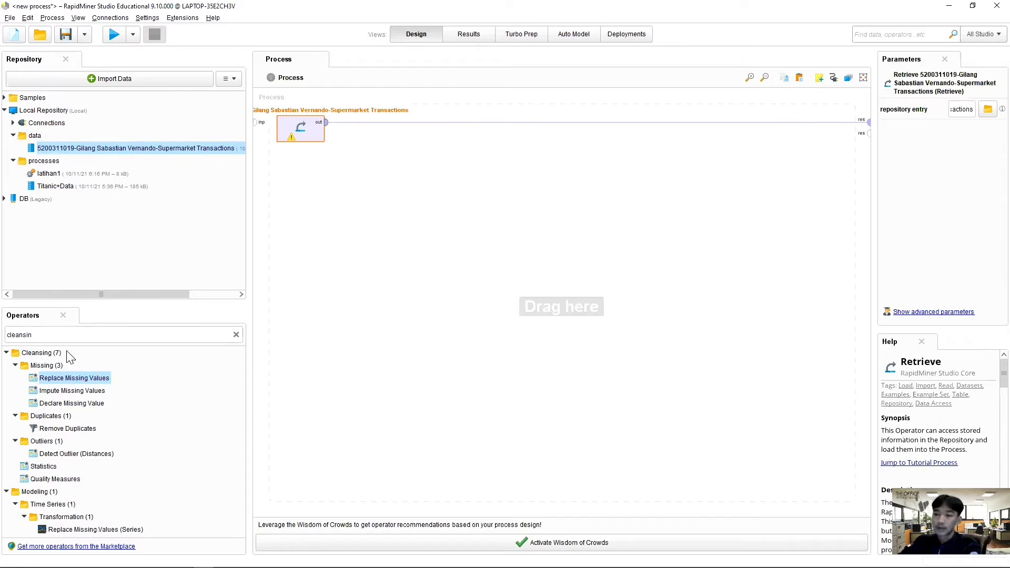
Step: Insert Replace Missing Values into the connection after the Retrieve operator and set its attribute filter type to subset
drag(81, 384, 360, 129)
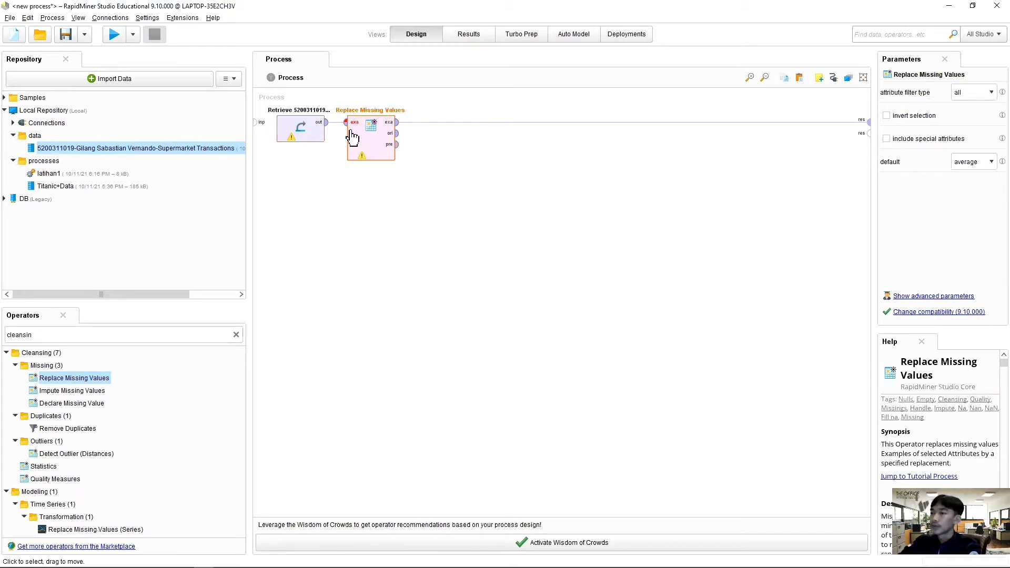
click(987, 95)
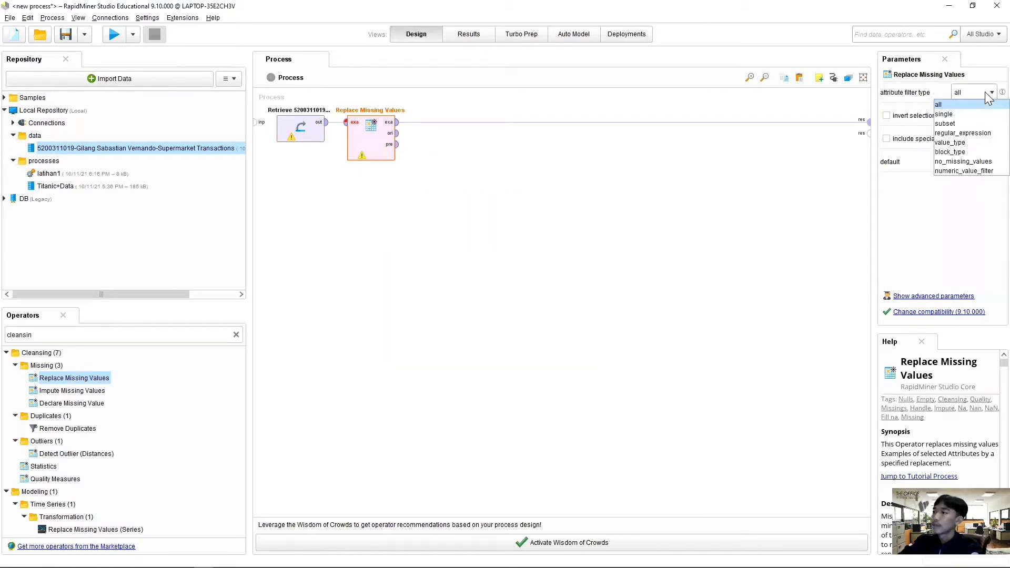
click(952, 123)
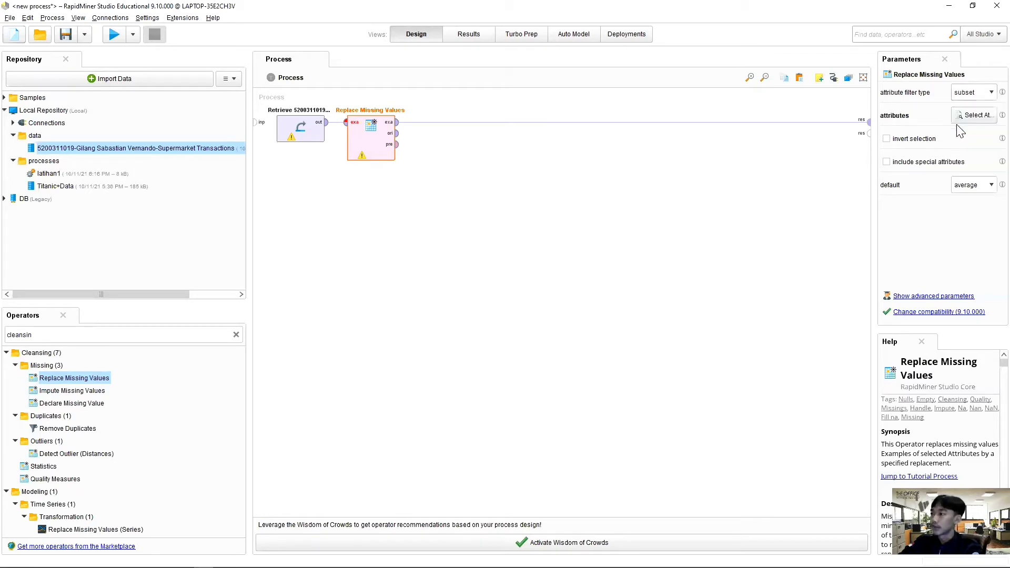
Step: Choose Annual Income and Homeowner as the attribute subset for Replace Missing Values and apply the selection
click(973, 115)
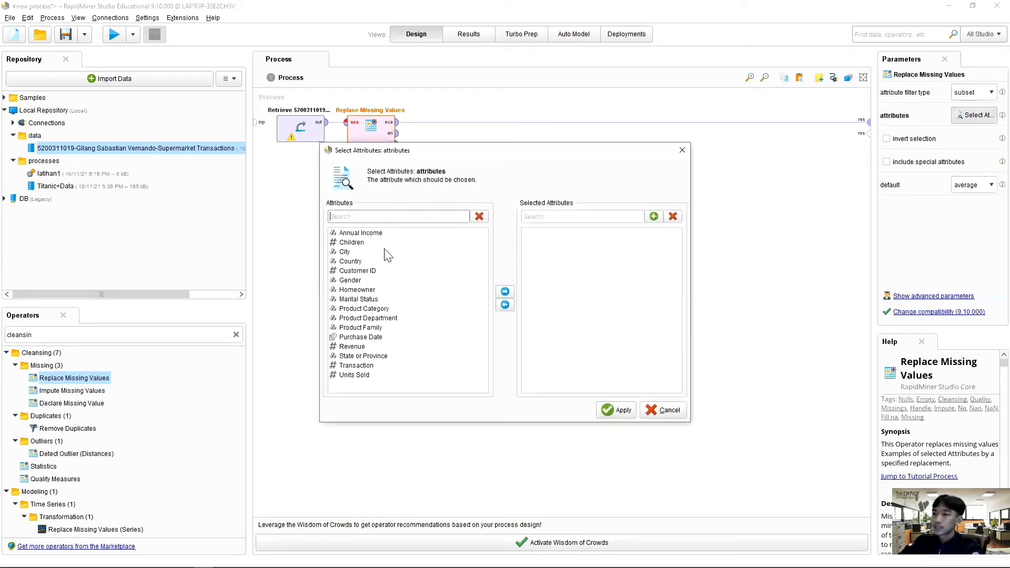
click(371, 233)
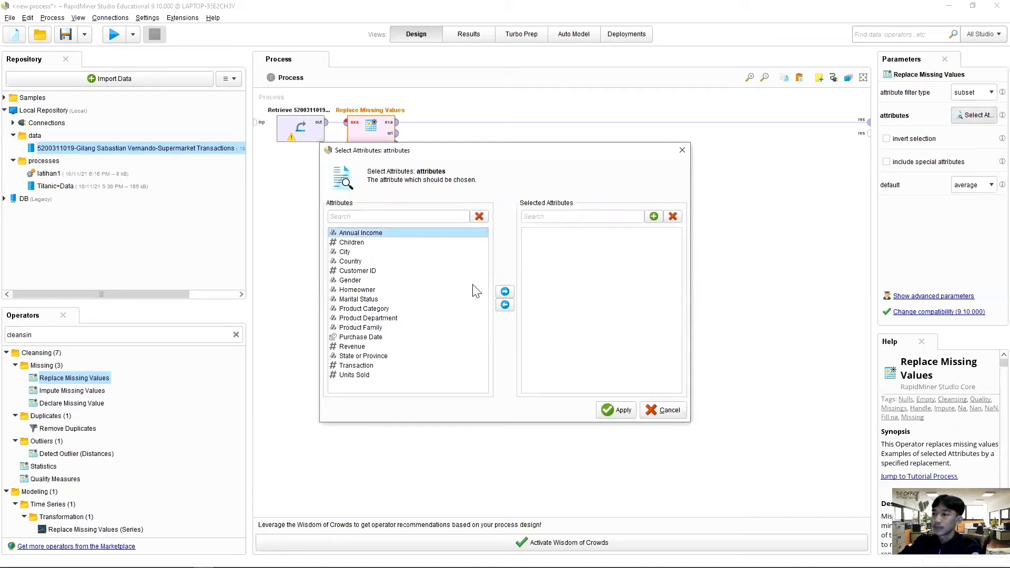
click(504, 292)
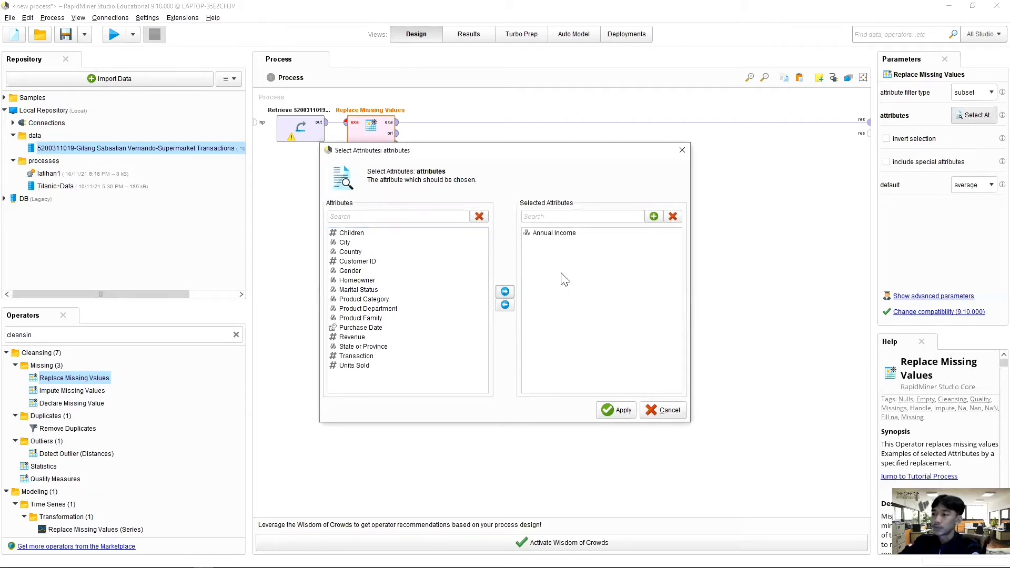
click(364, 280)
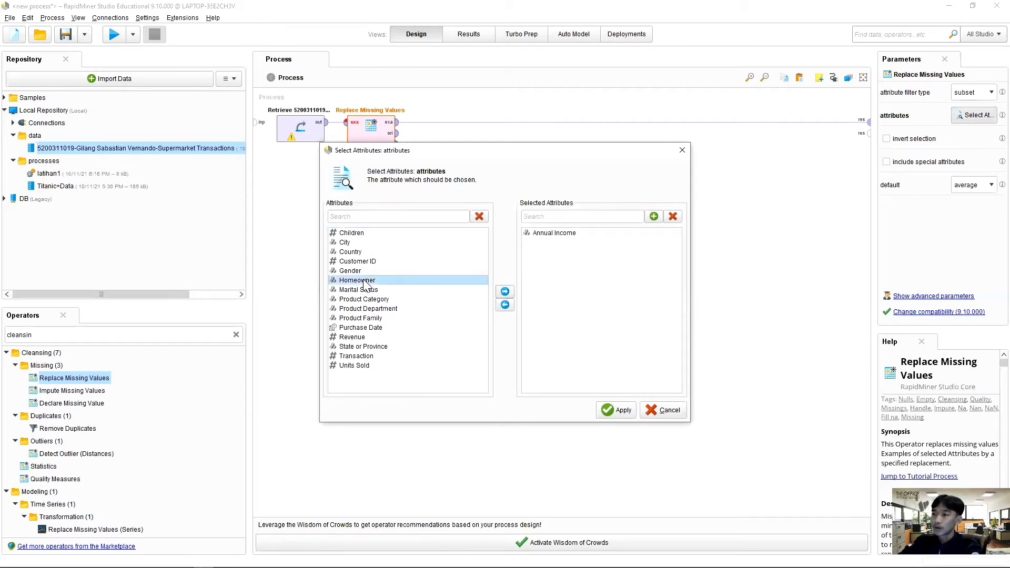
click(503, 292)
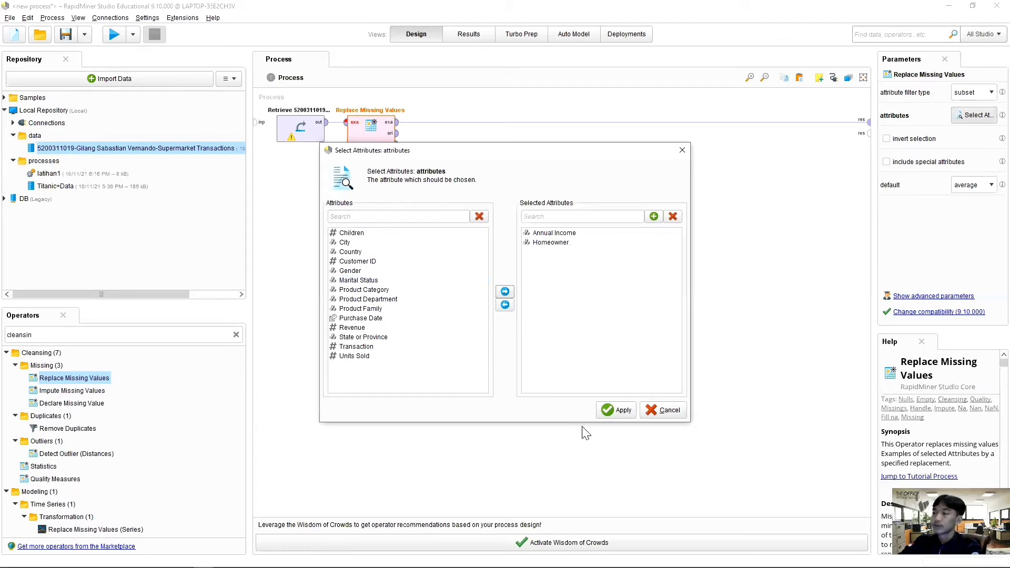
click(617, 411)
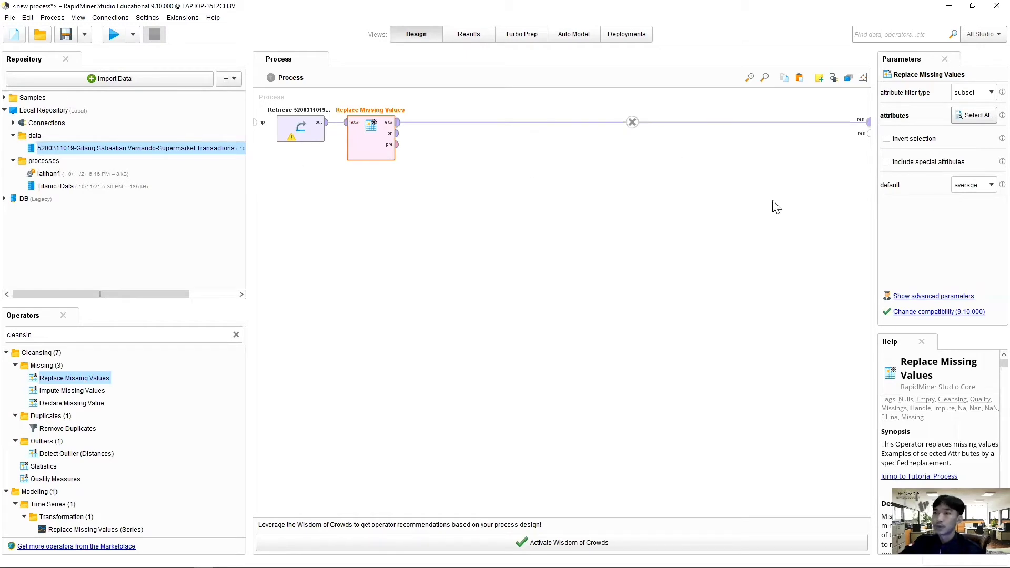
Step: Run the process and check the missing-value statistics of all attributes in the Replace Missing Values result
click(115, 37)
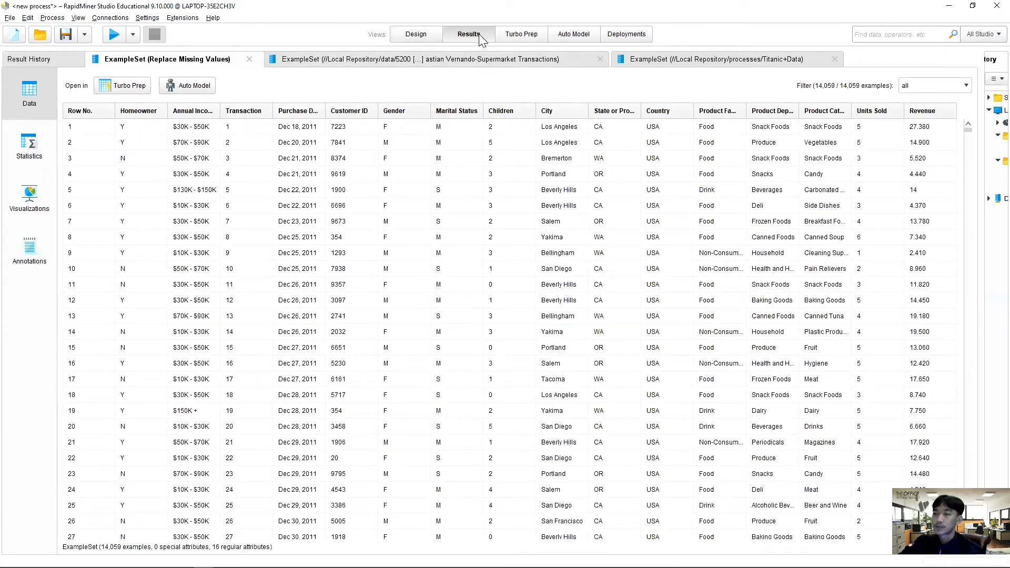
click(29, 153)
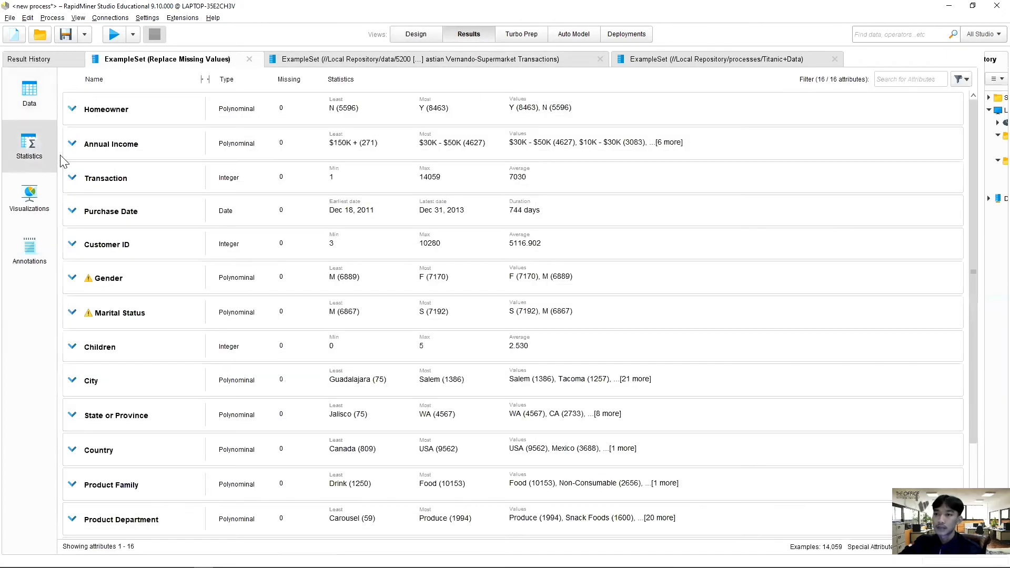
scroll(267, 175, down, 3)
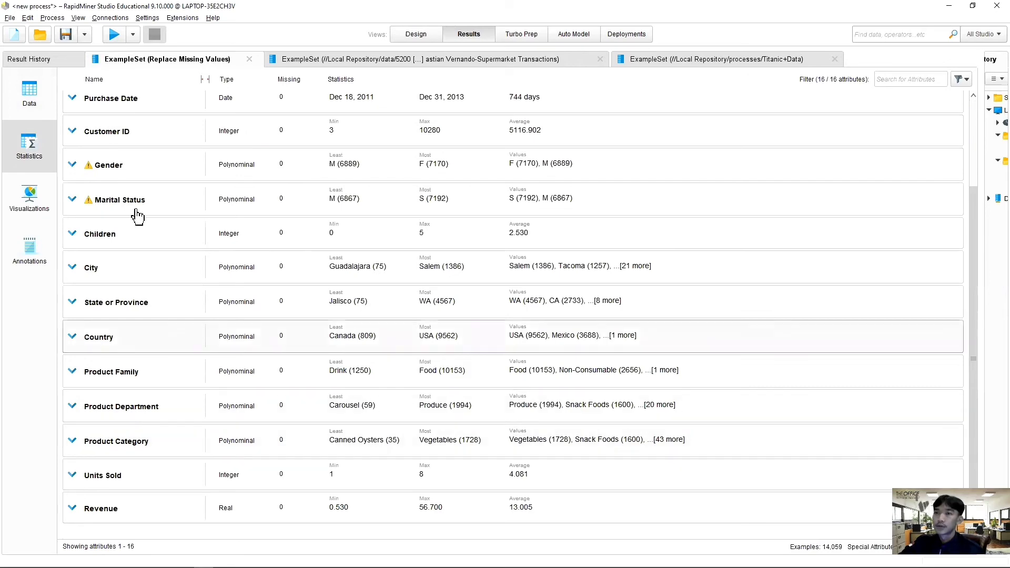
Step: Return to the process design, search the operators for "example" and insert Filter Examples into the connection after Replace Missing Values
click(415, 35)
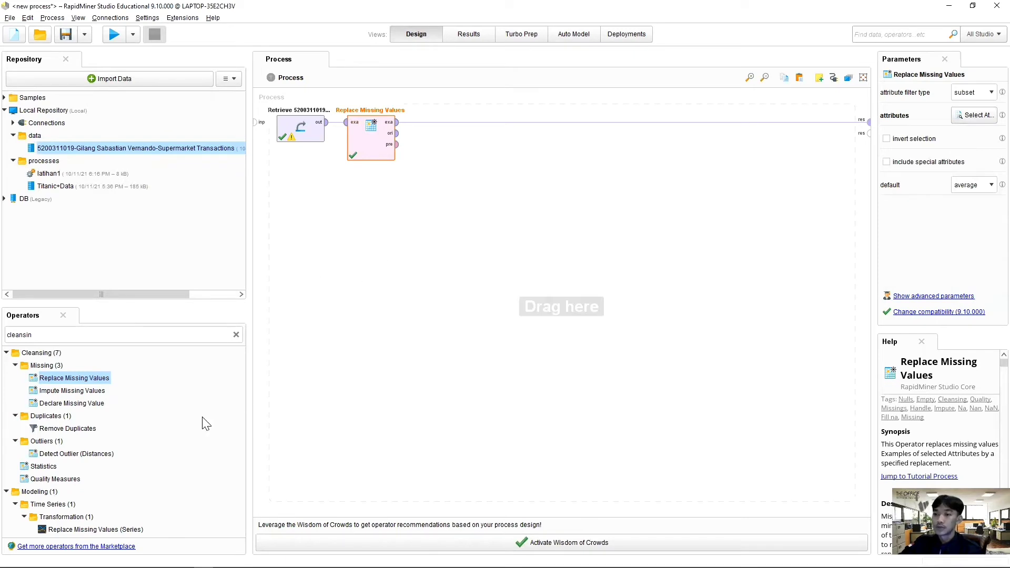
click(193, 335)
key(BackSpace)
text(e)
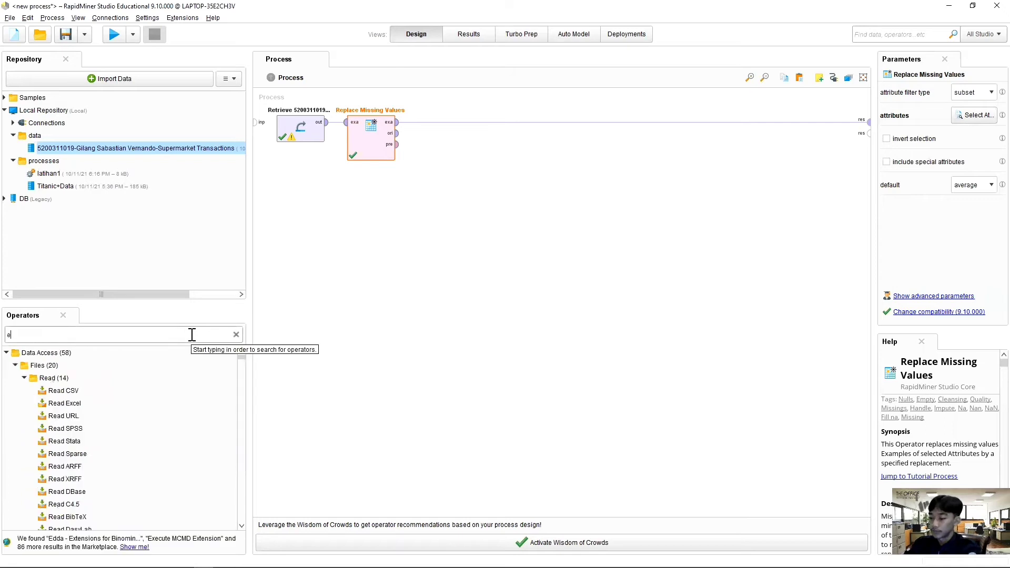
text(xample)
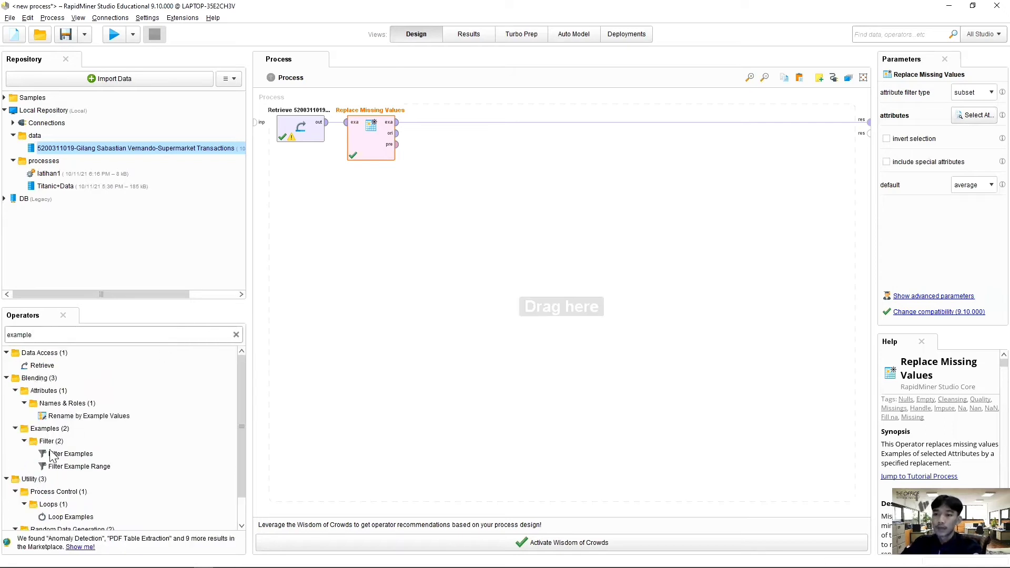
click(72, 455)
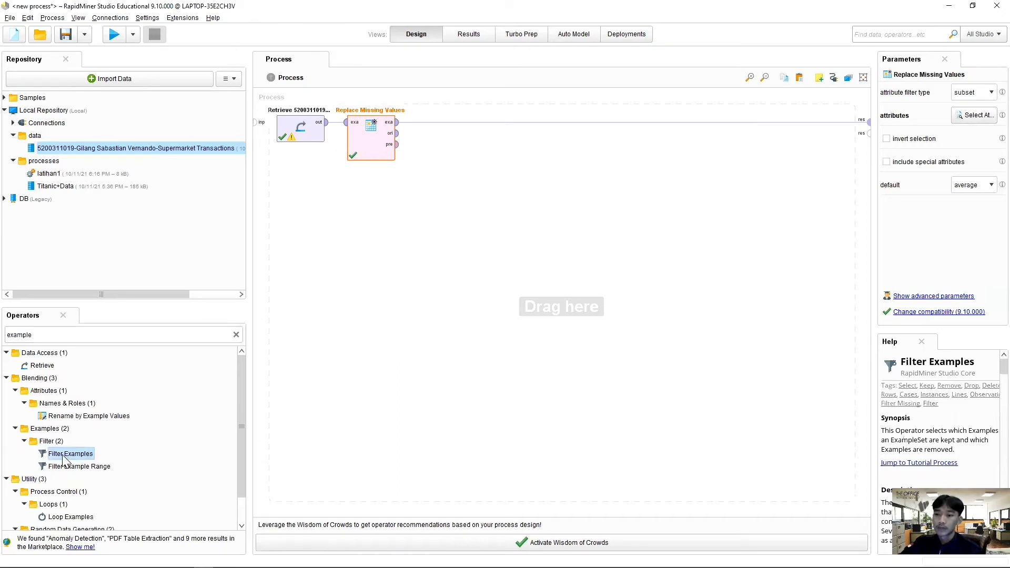
drag(63, 459, 443, 129)
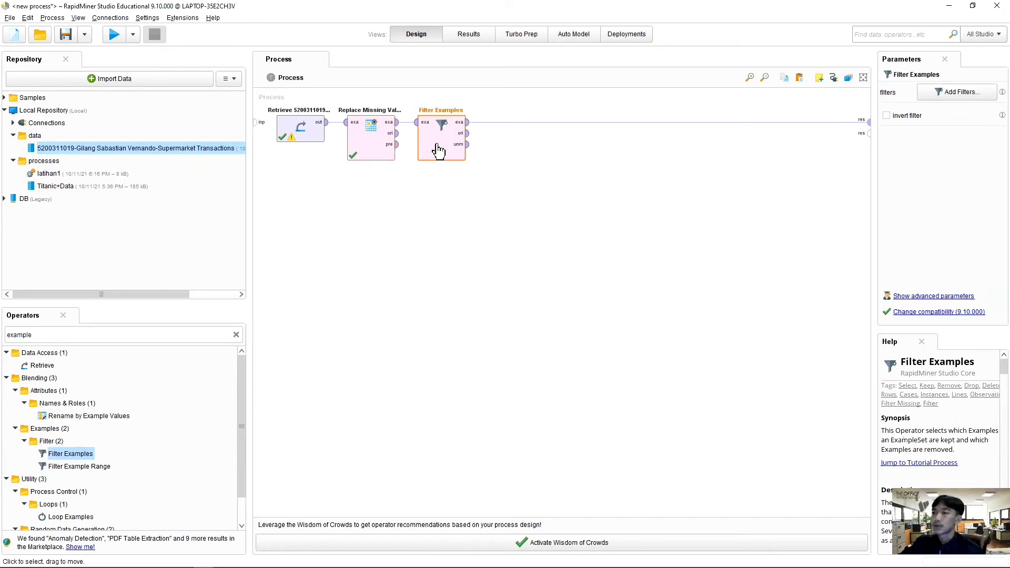
Step: Give Filter Examples the condition Transaction > 3 and run the process
click(973, 97)
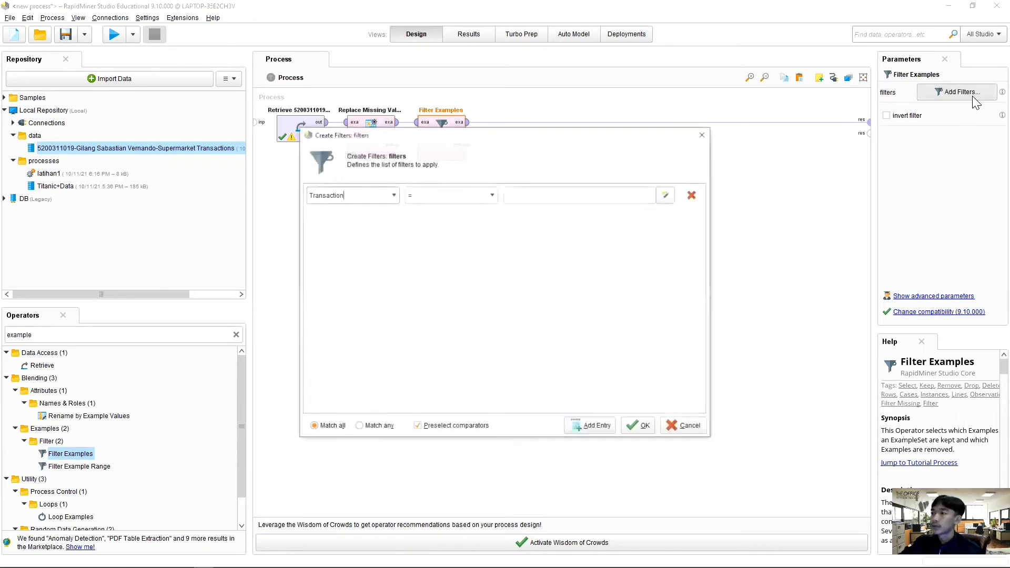
click(394, 195)
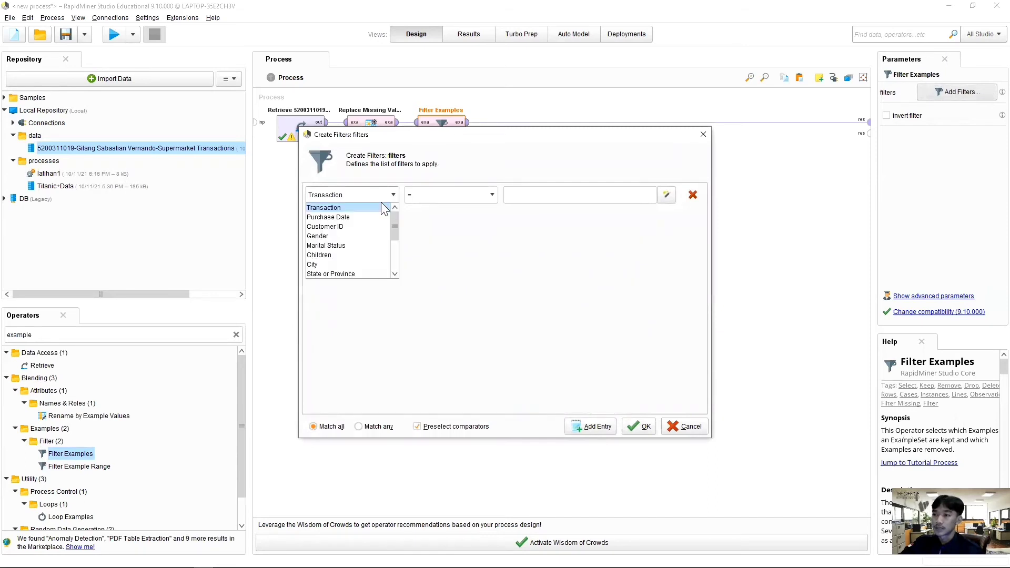
click(362, 208)
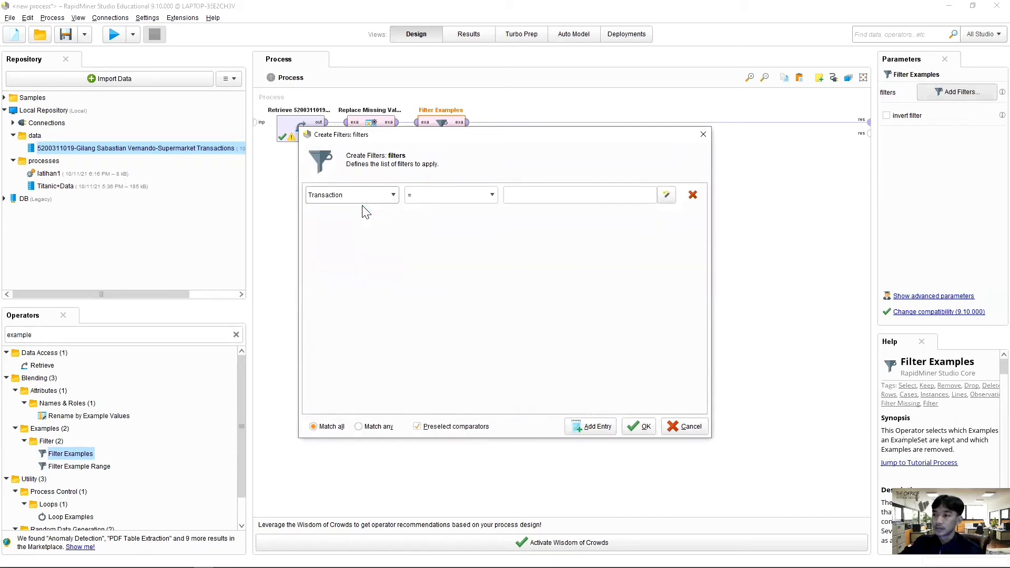
click(492, 196)
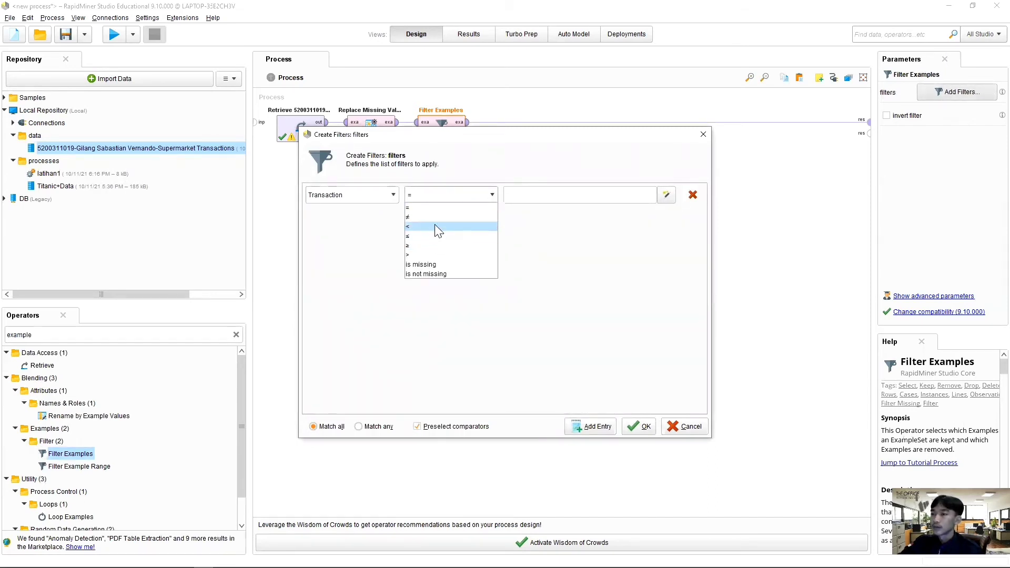
click(427, 255)
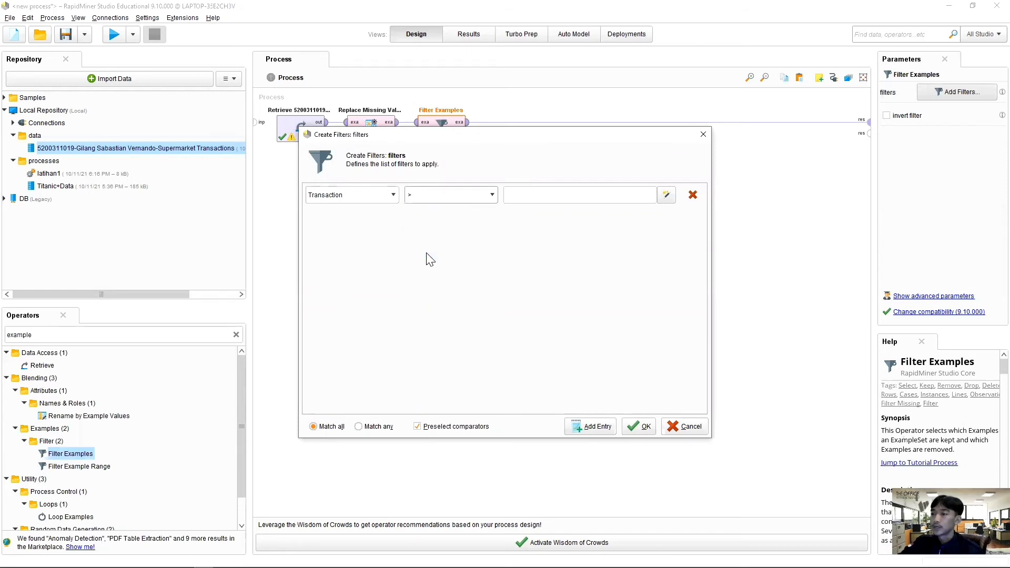
click(609, 201)
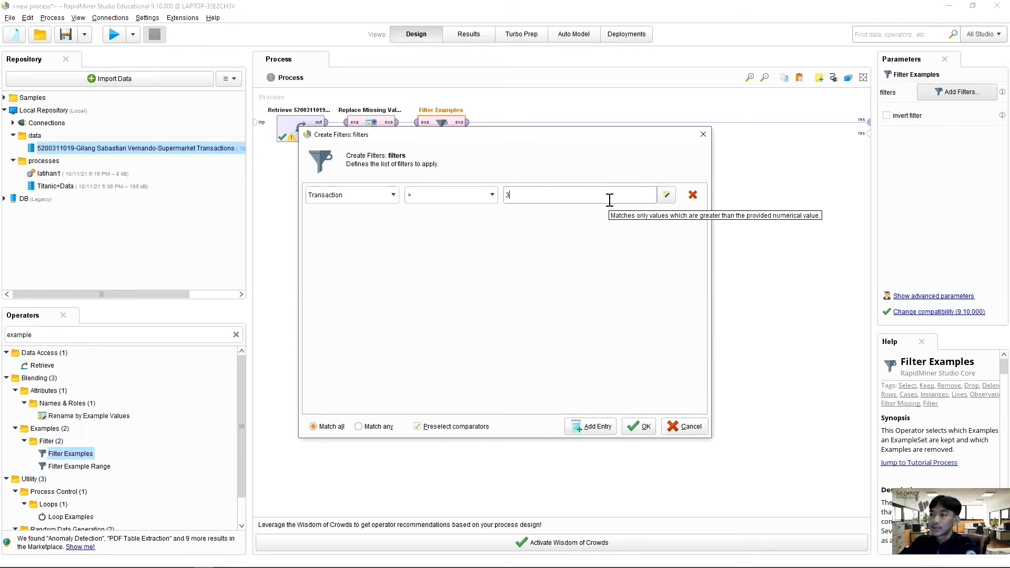
text(3)
click(643, 426)
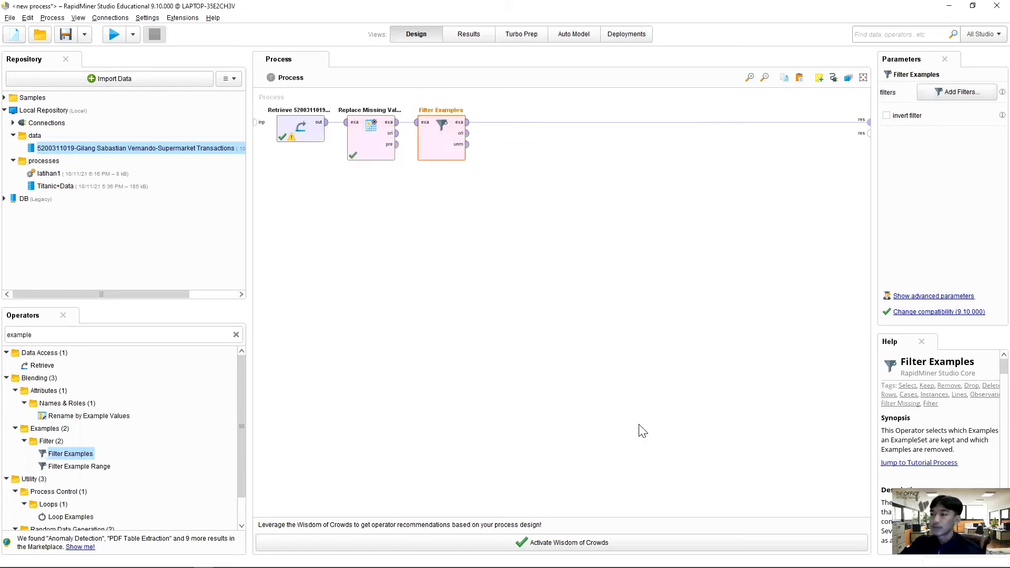
click(115, 35)
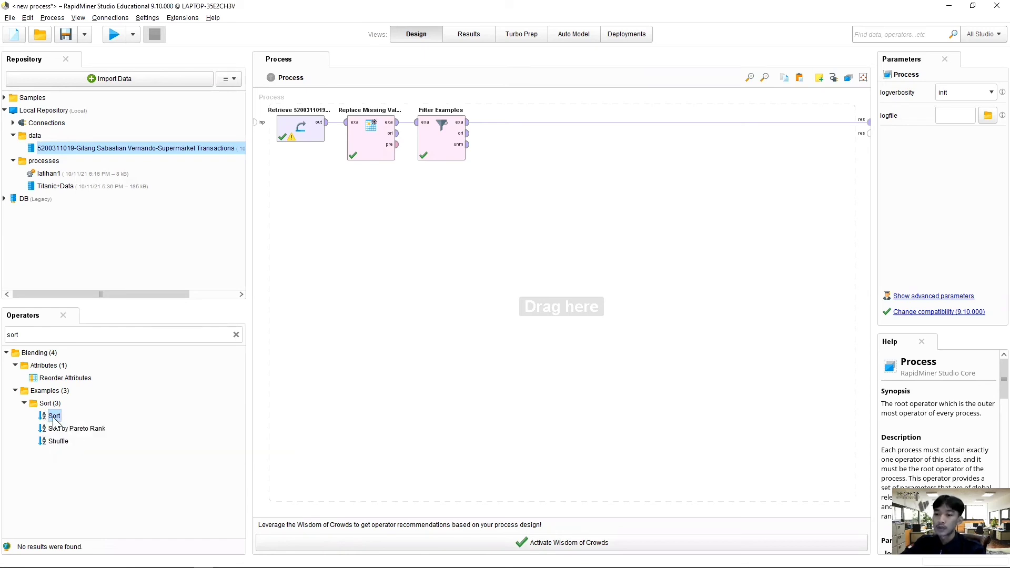
Step: Insert the Sort operator into the connection after Filter Examples and set it to sort by Transaction in ascending order
drag(54, 417, 500, 126)
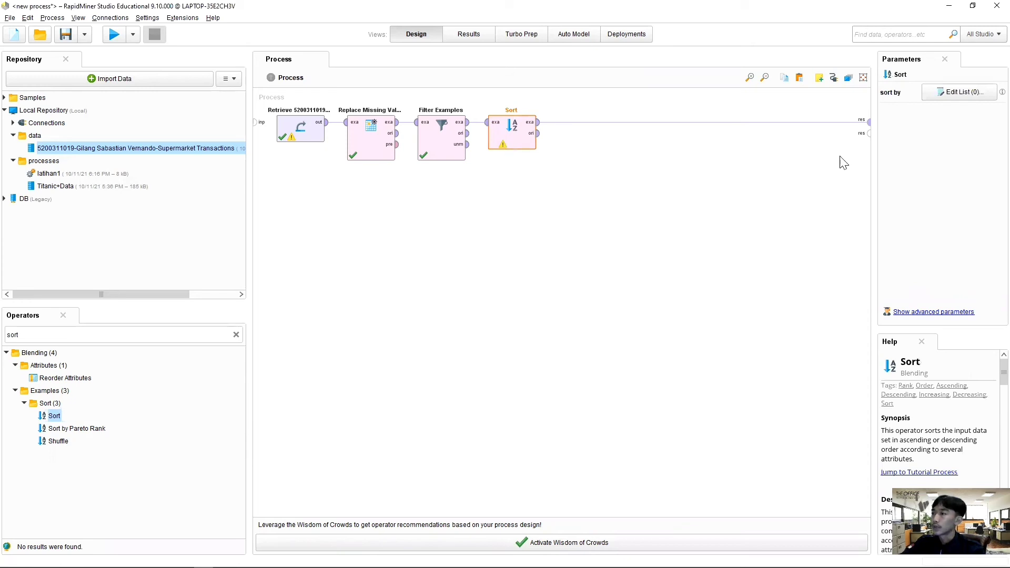
click(949, 94)
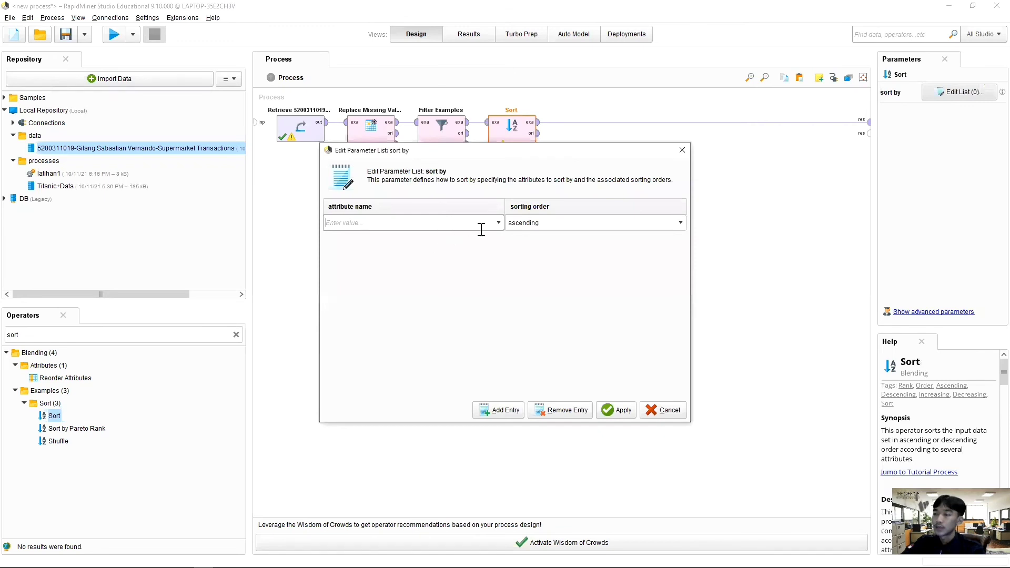
click(499, 225)
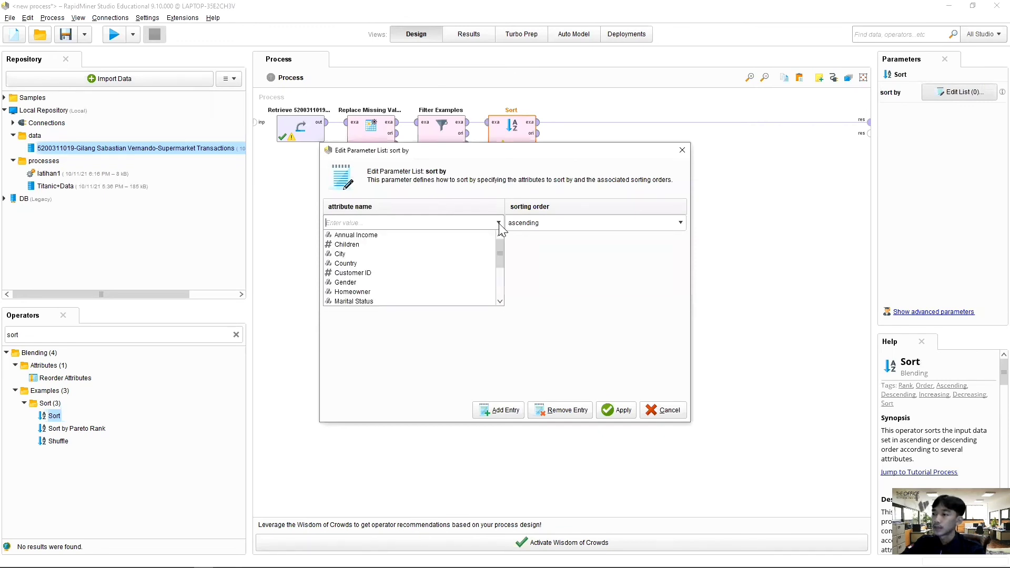
scroll(416, 289, down, 2)
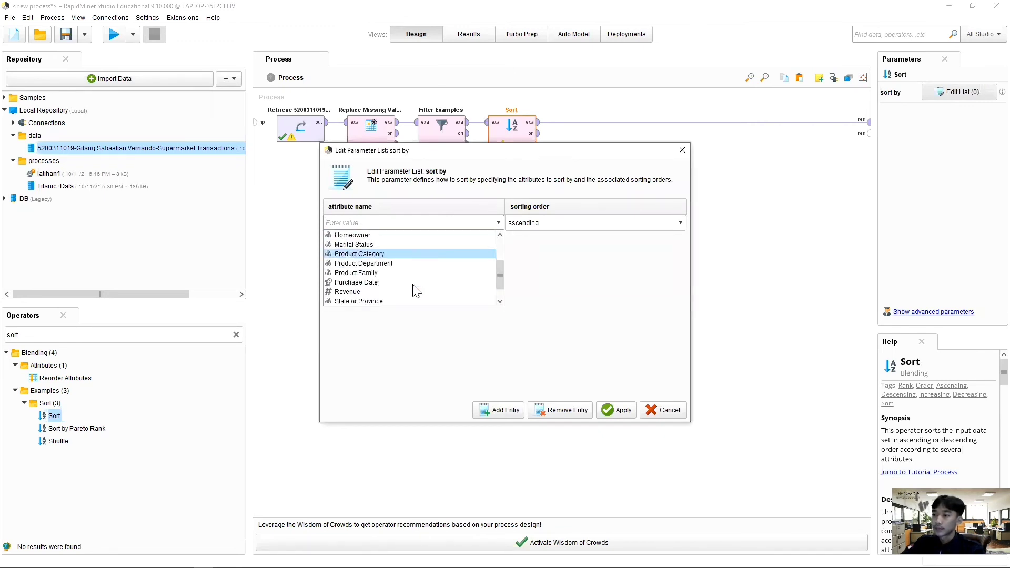
scroll(400, 290, down, 1)
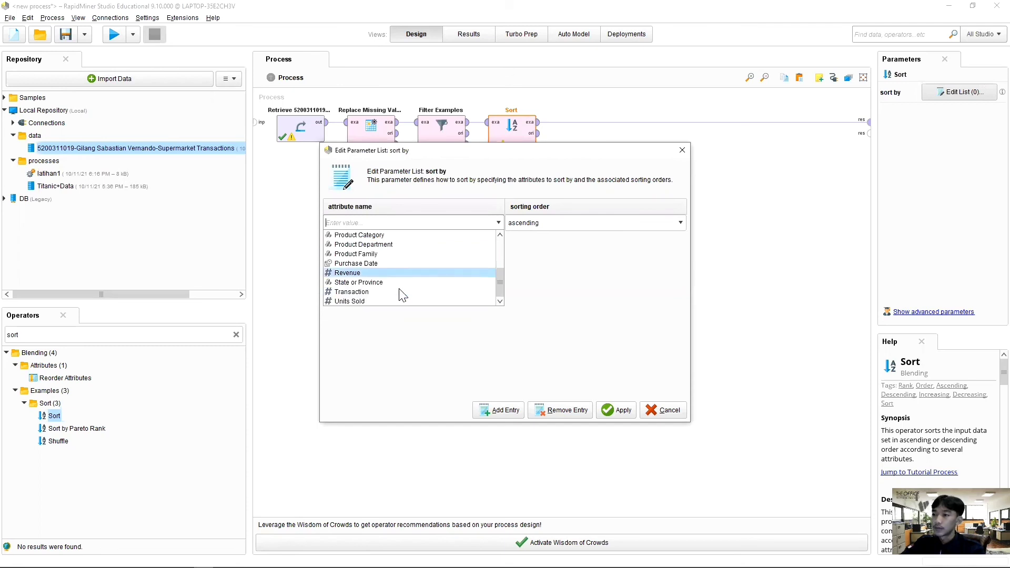
click(380, 292)
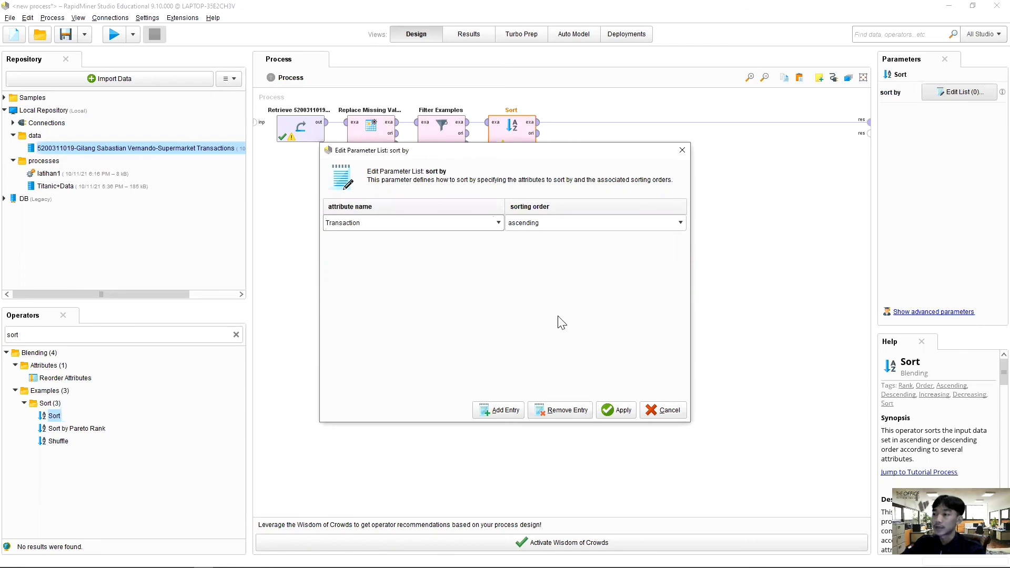
click(612, 411)
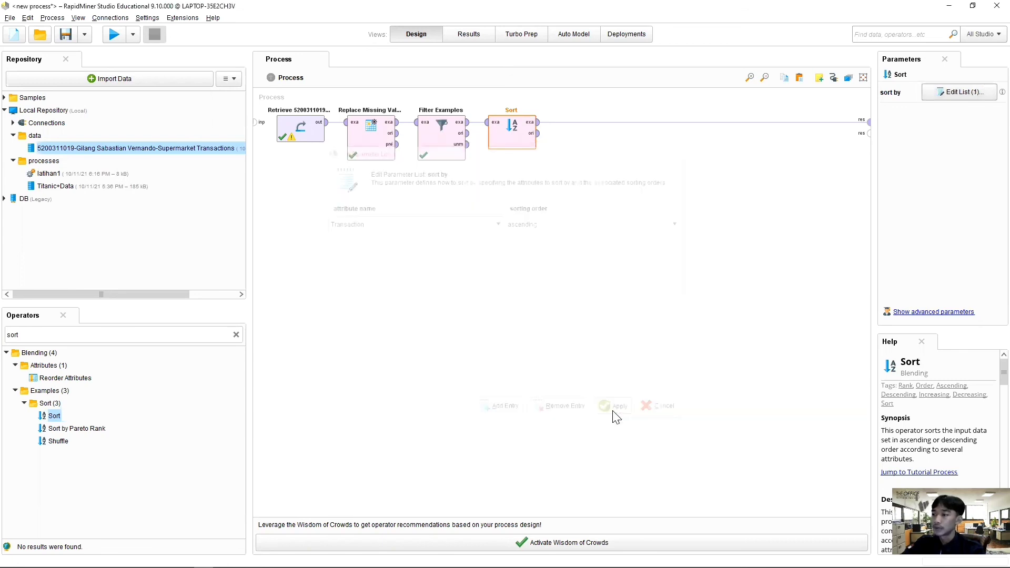
Step: Run the process and look through the Transaction order in the sorted example set
click(114, 34)
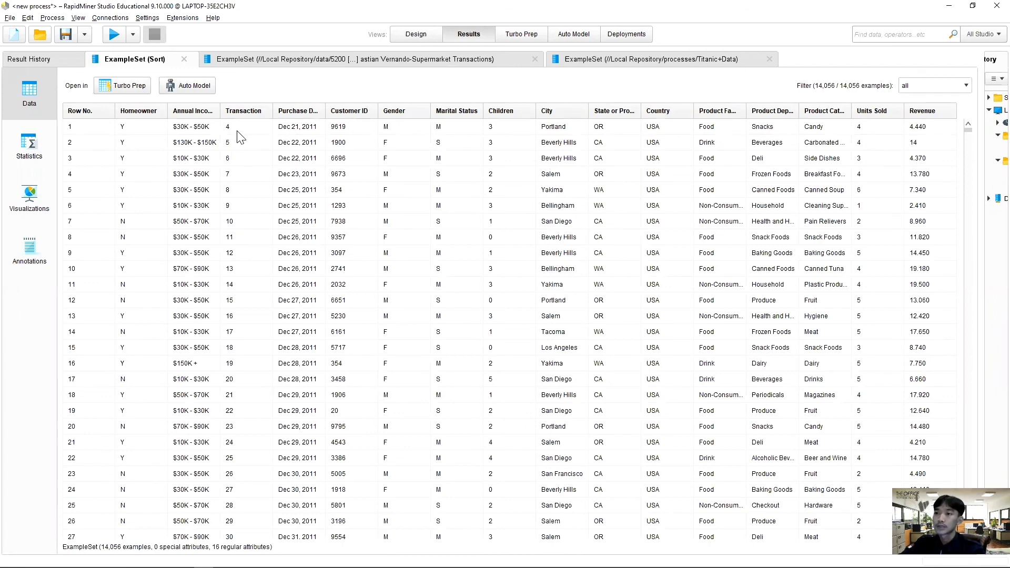
scroll(231, 188, down, 3)
scroll(232, 188, down, 10)
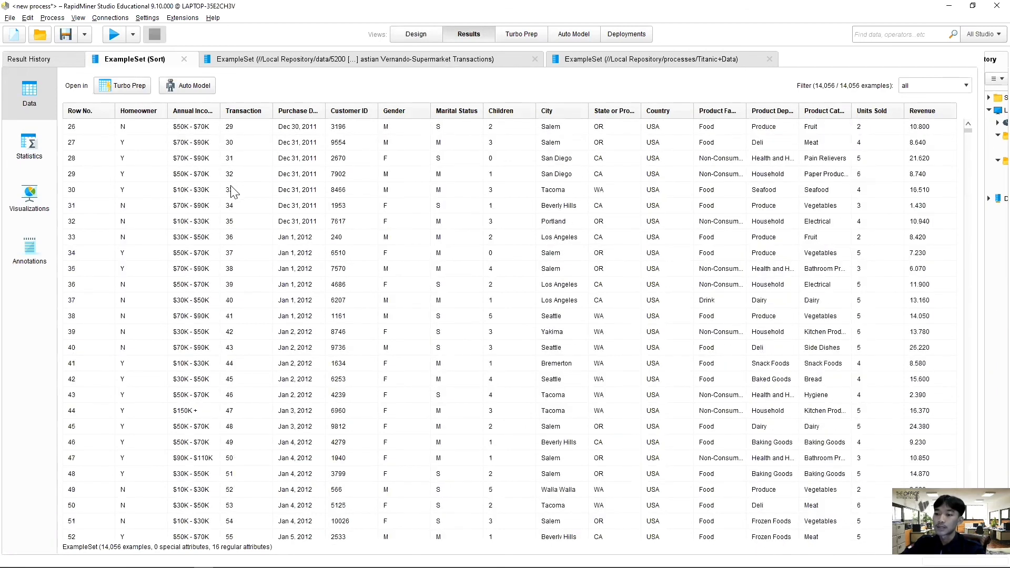
scroll(231, 195, down, 3)
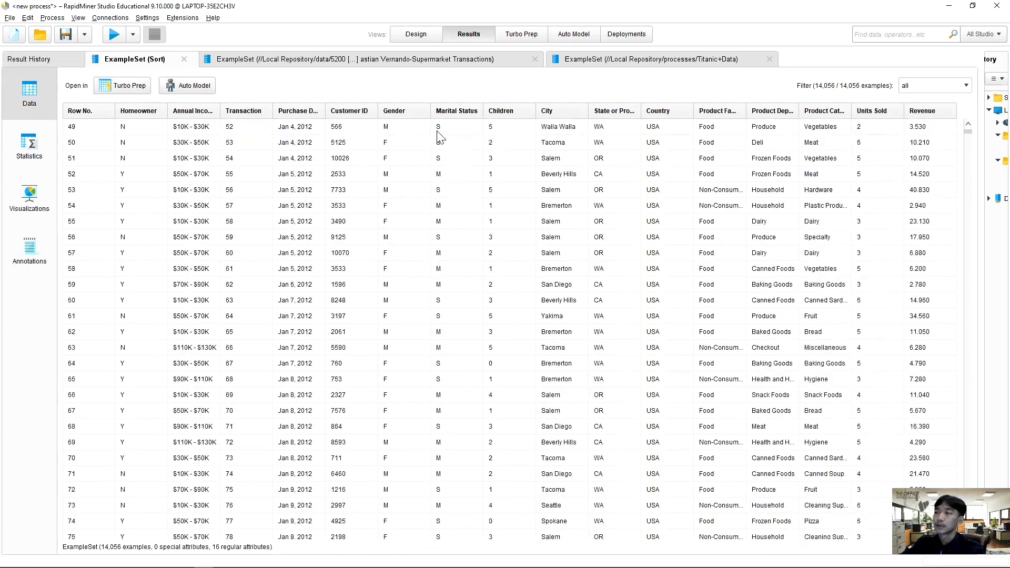